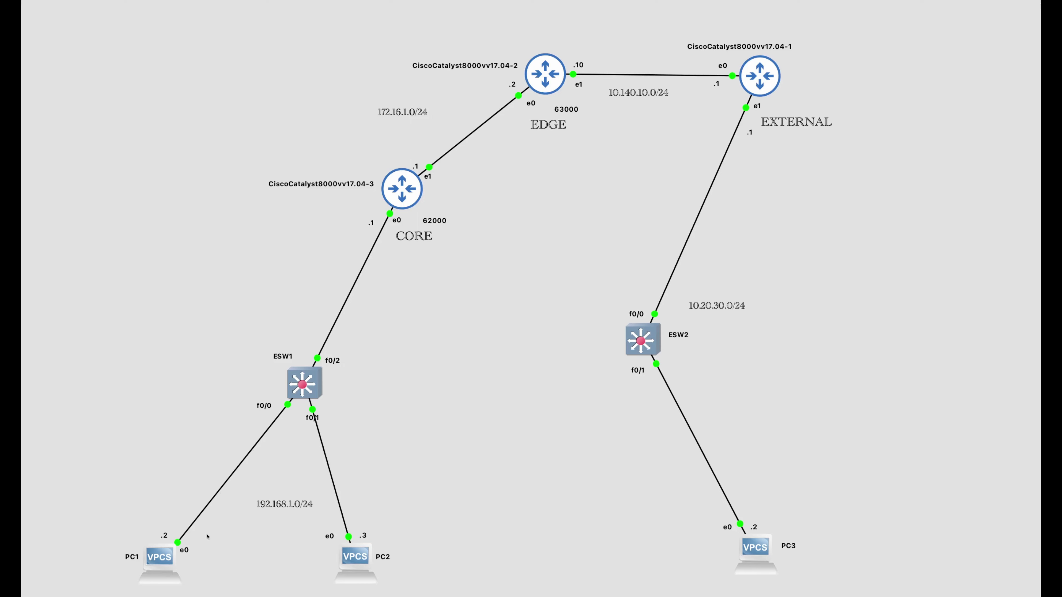
Open the console of PC1 and enlarge its text for reading.
right_click(158, 558)
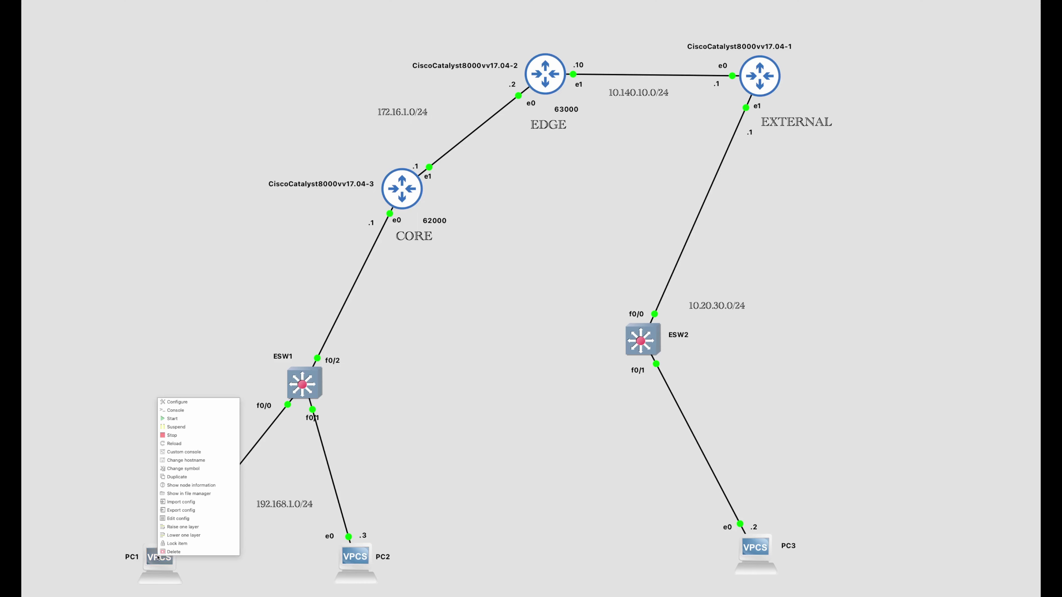
click(211, 413)
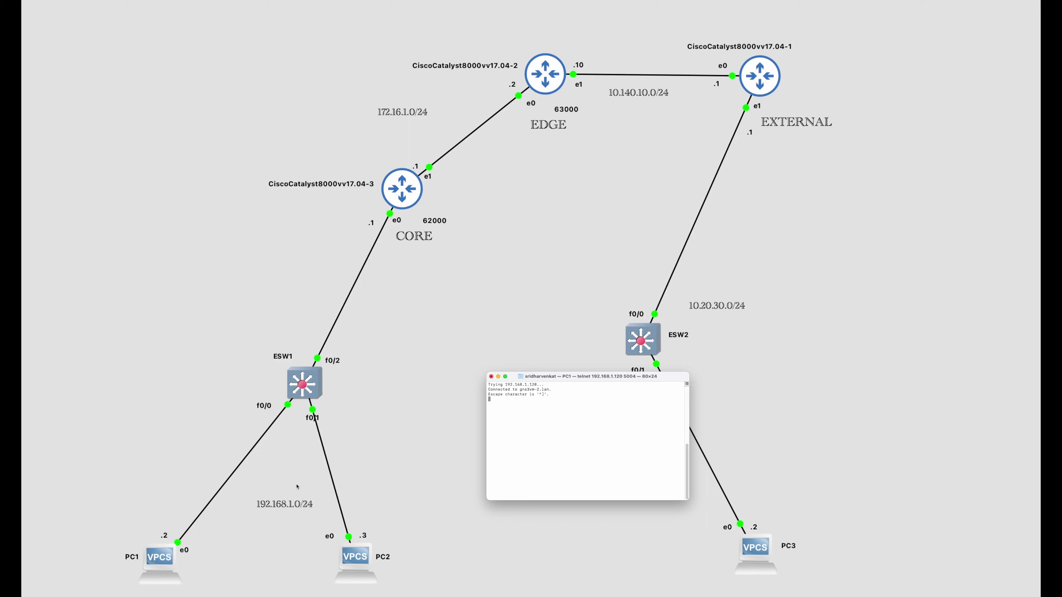
key(super+plus)
key(super+plus)
key(super+plus)
key(super+plus)
key(super+plus)
key(Return)
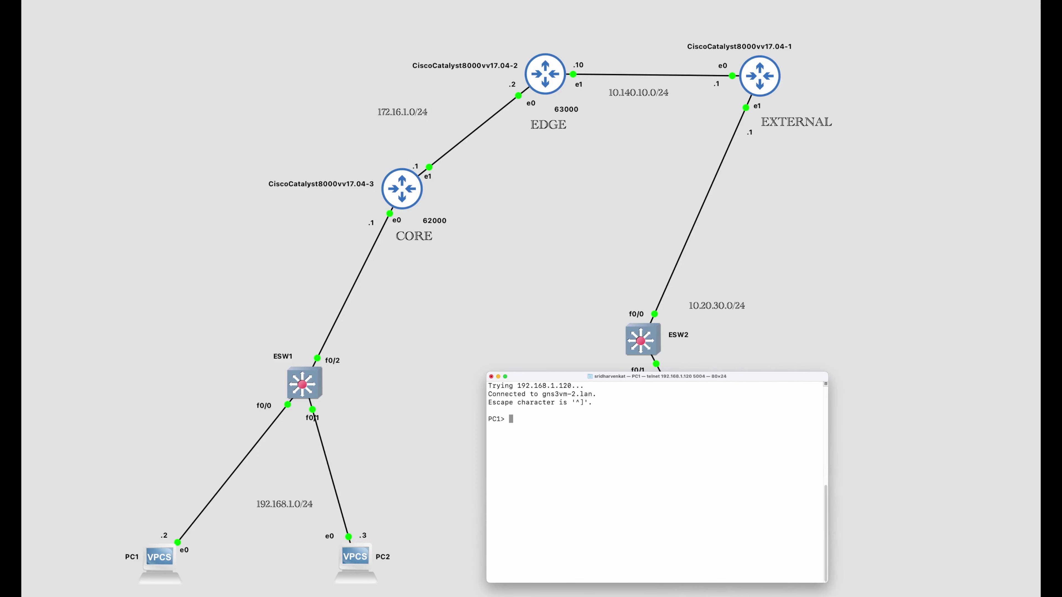
key(Return)
key(super+plus)
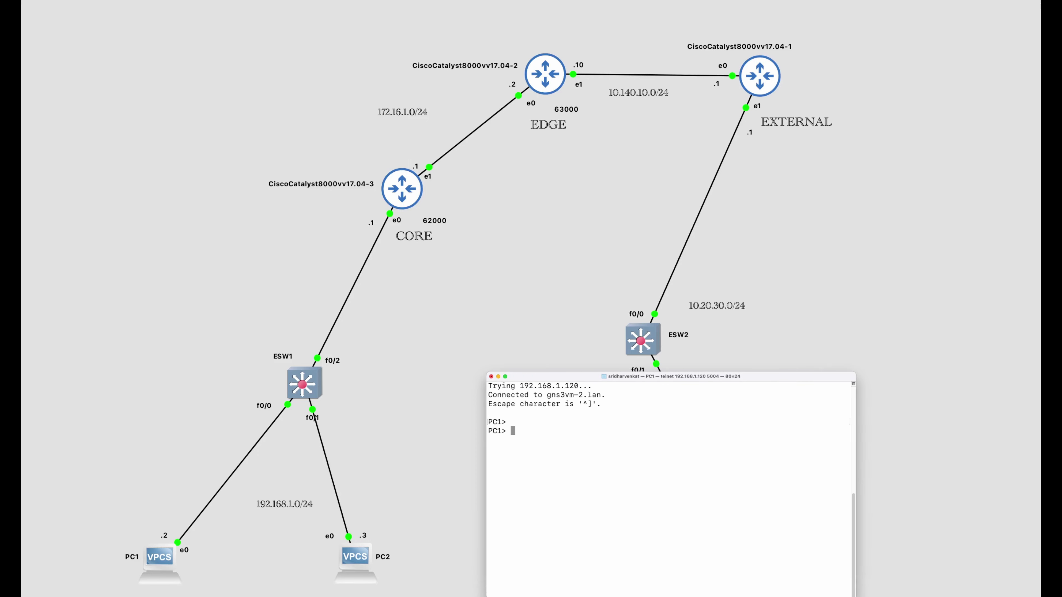
Display PC1's IP configuration with show ip and close its console.
text(show ip)
key(Return)
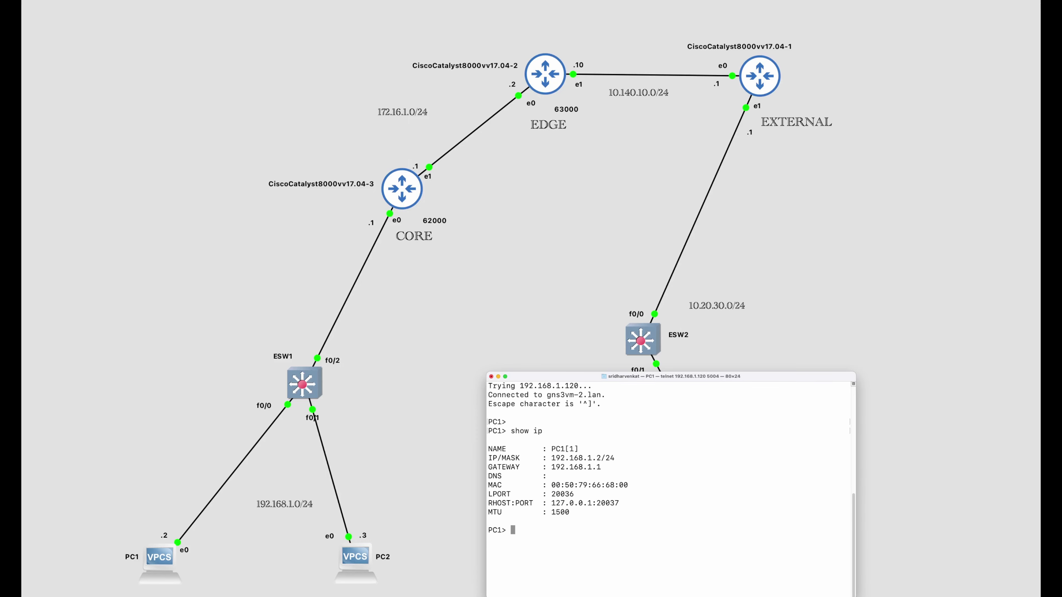
click(492, 376)
click(687, 517)
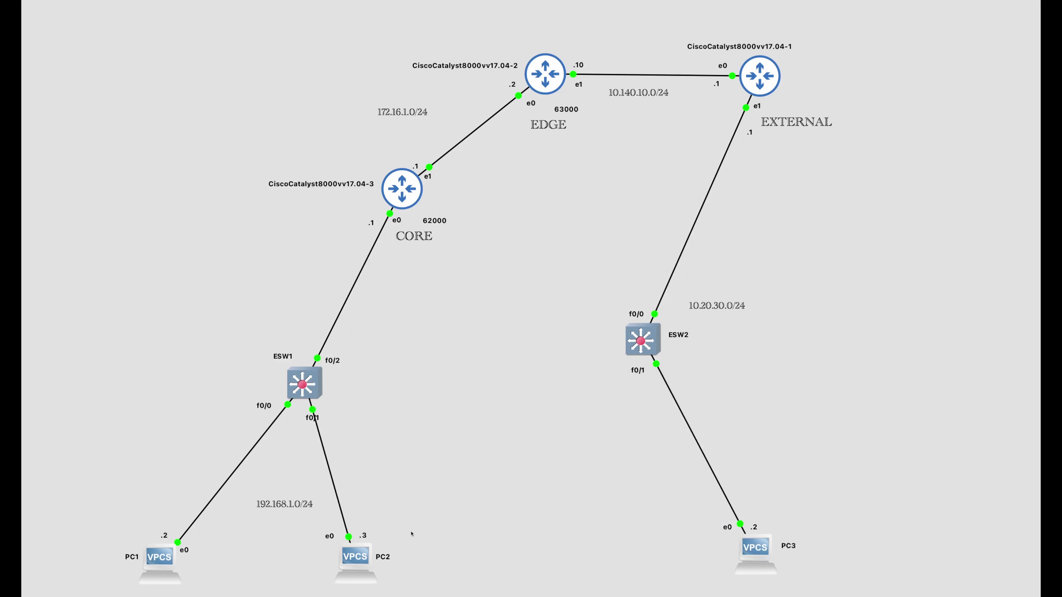
Open the console of PC2 and enlarge its text for reading.
right_click(354, 557)
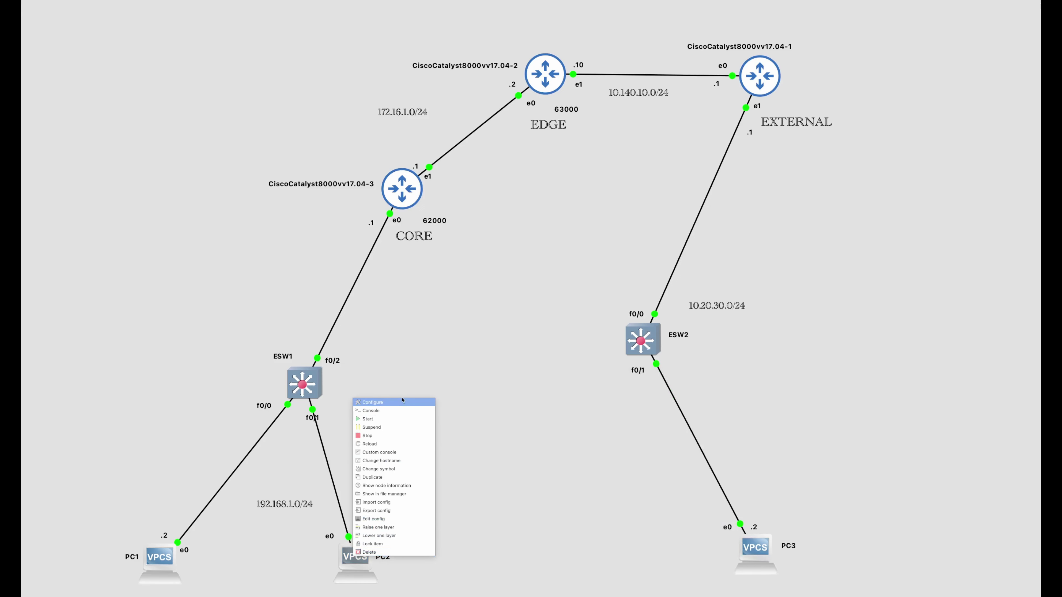
click(399, 410)
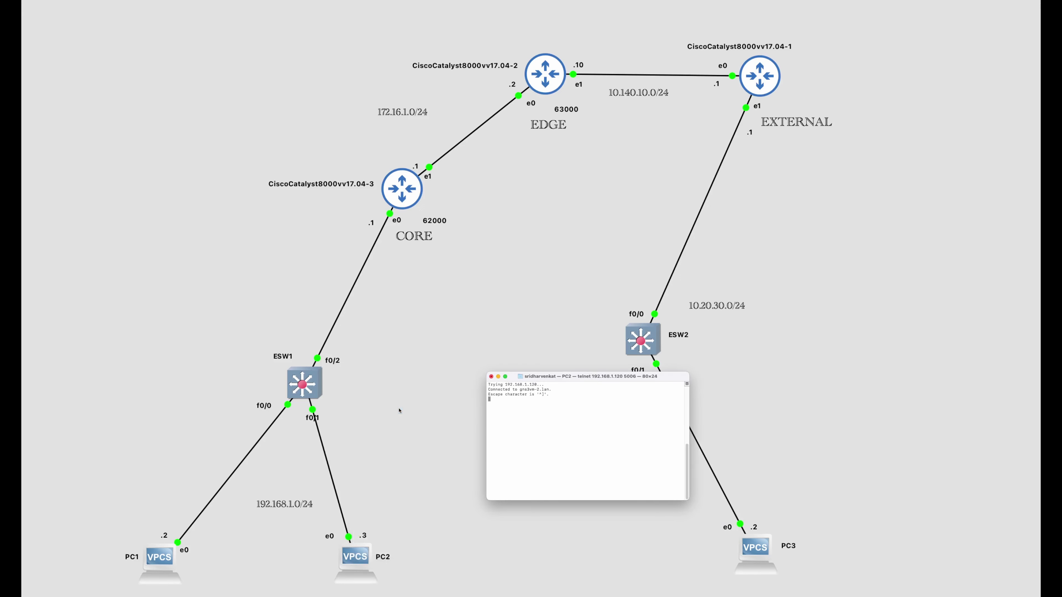
key(super+plus)
key(super+plus)
key(super+plus)
key(super+plus)
key(super+plus)
key(super+plus)
key(super+plus)
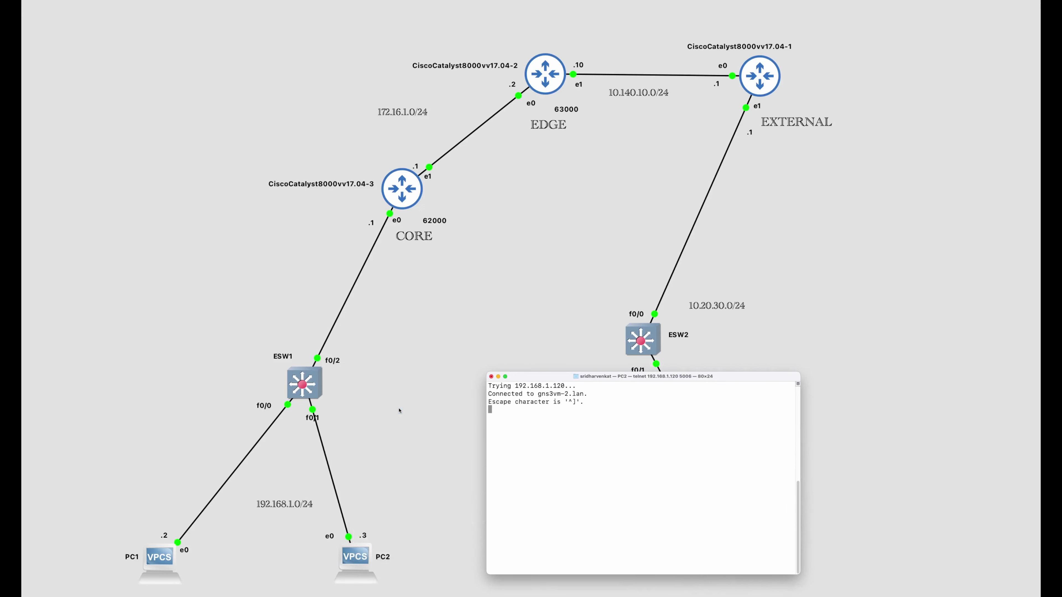
Display PC2's IP configuration with show ip and close its console.
key(Return)
text(show ip)
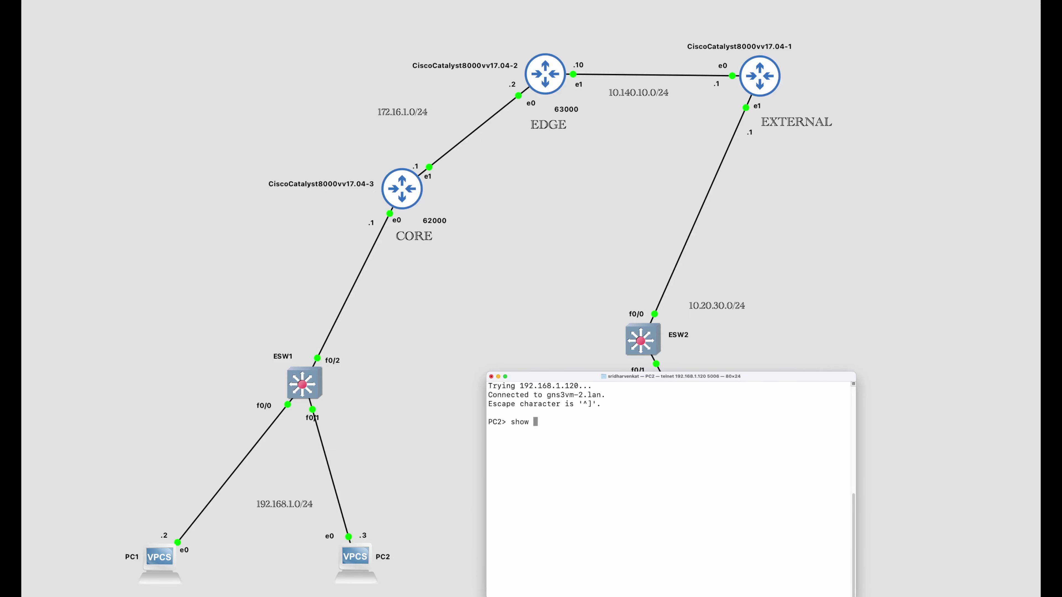
key(Return)
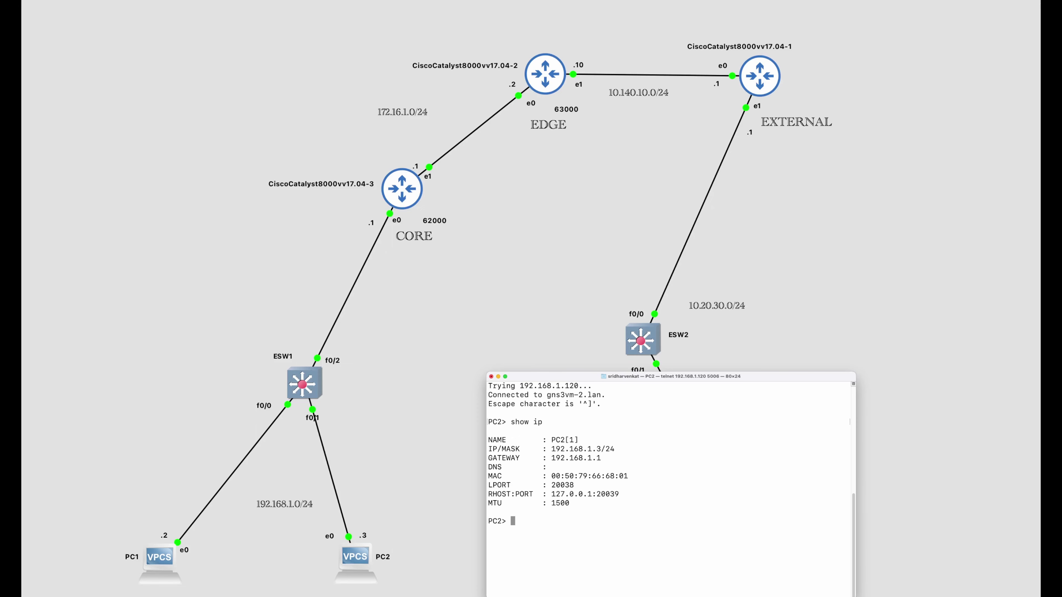
click(492, 377)
click(691, 518)
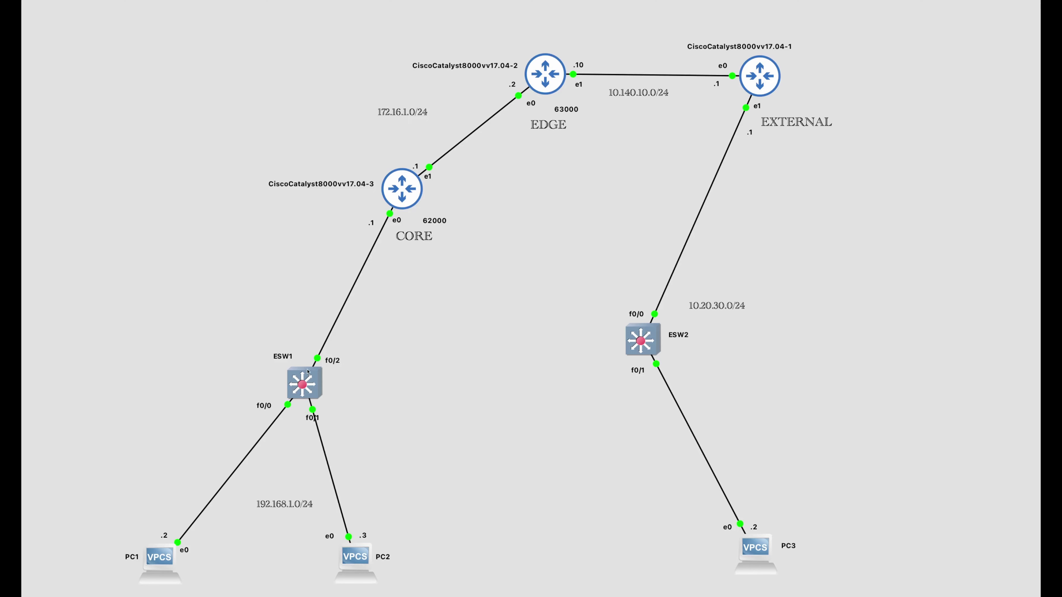
Open the console of switch ESW1 and enlarge its text for reading.
right_click(308, 378)
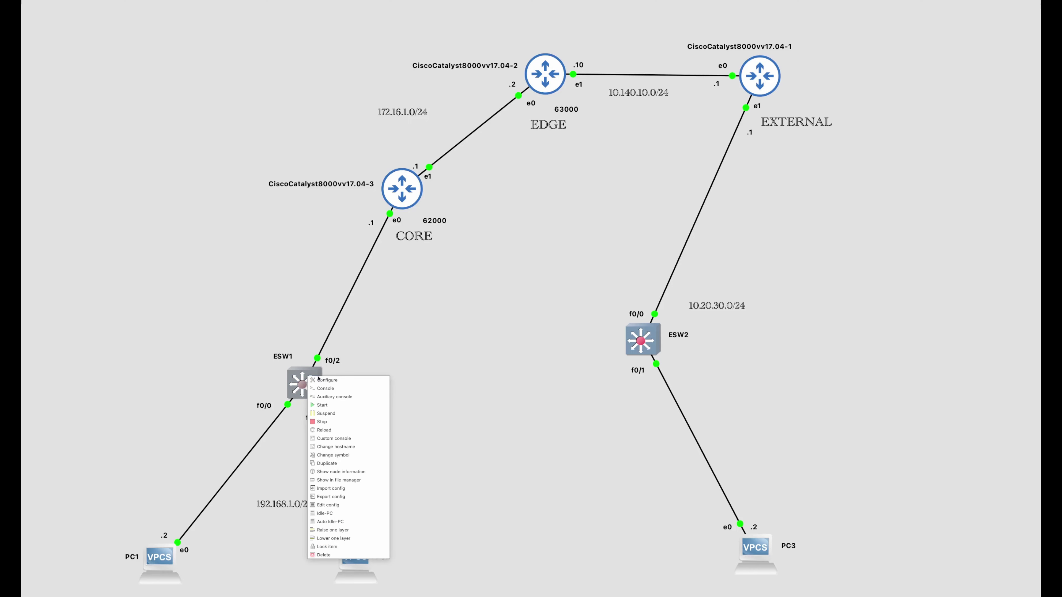
click(328, 389)
key(Return)
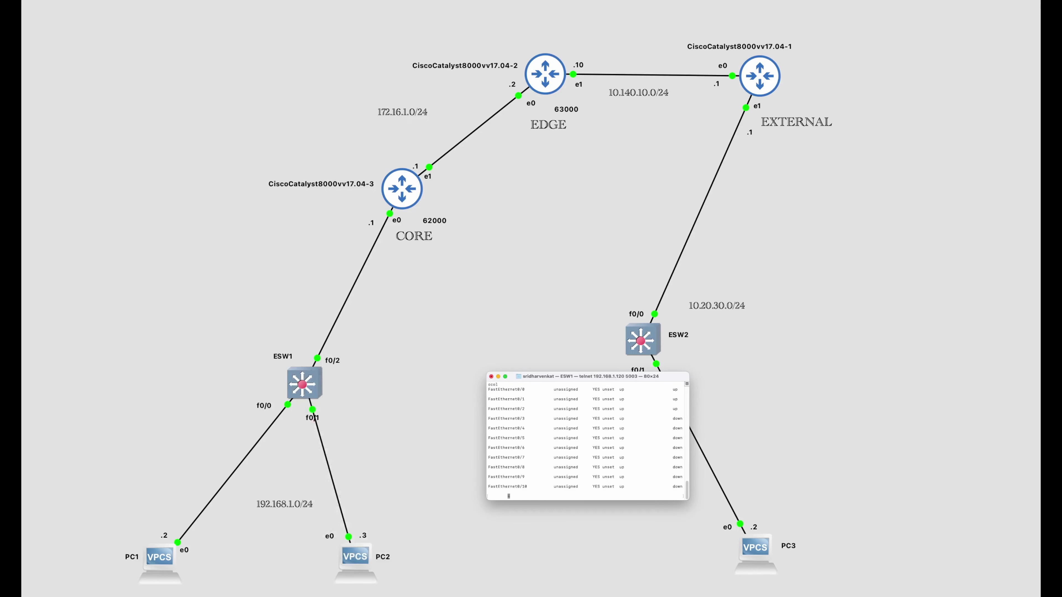
key(super+plus)
key(super+plus)
key(super+plus)
key(super+plus)
key(super+plus)
key(super+plus)
key(super+plus)
key(super+plus)
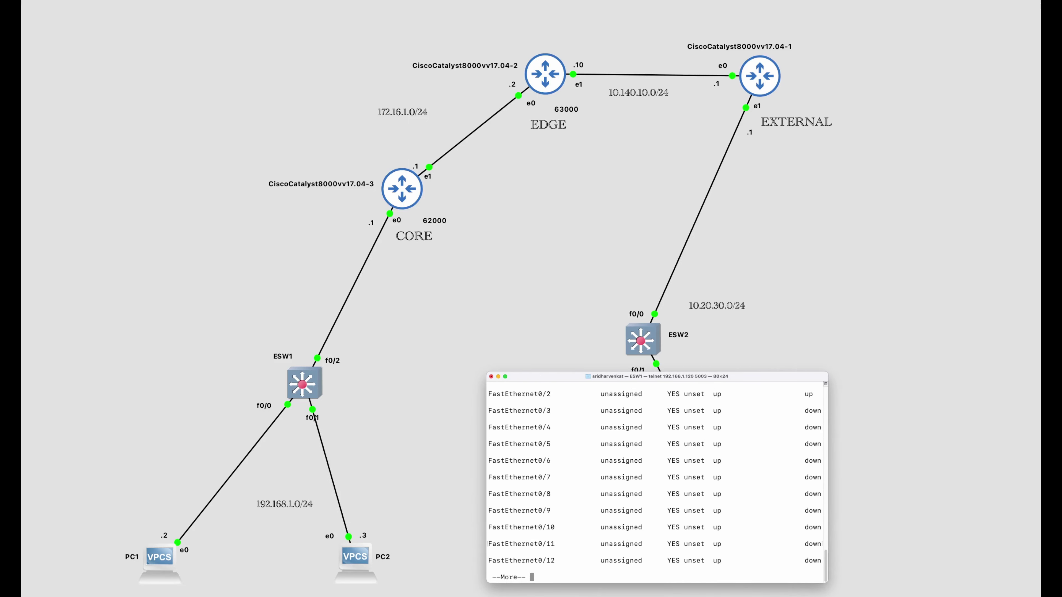
Page through and quit the pending interface listing to return to the ESW1 prompt.
key(Return)
key(Return)
key(Return)
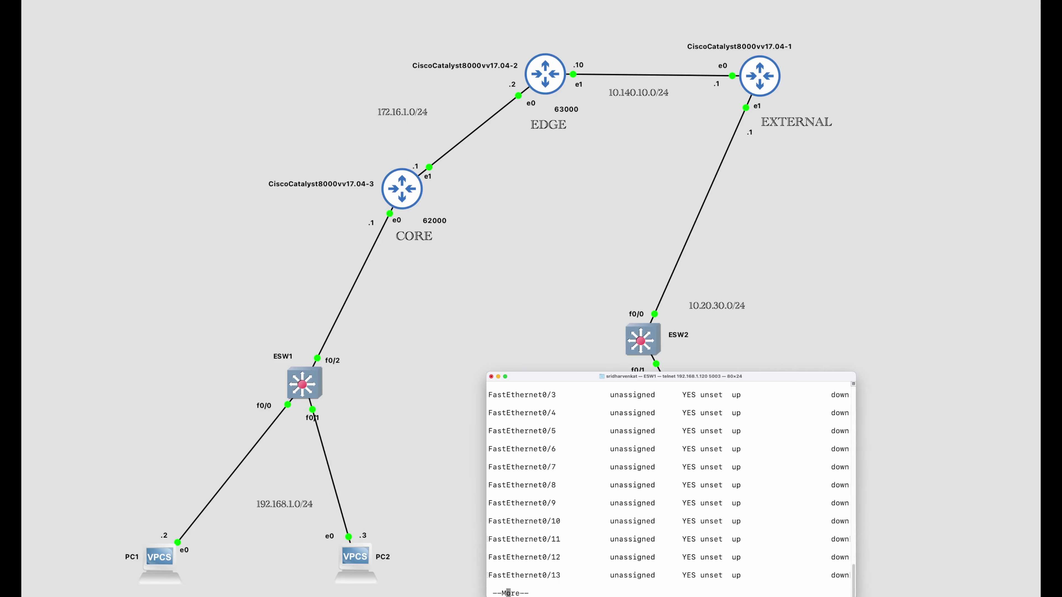
key(q)
key(Return)
key(Return)
List ESW1's interface status with show ip int brief and close its console.
text(s)
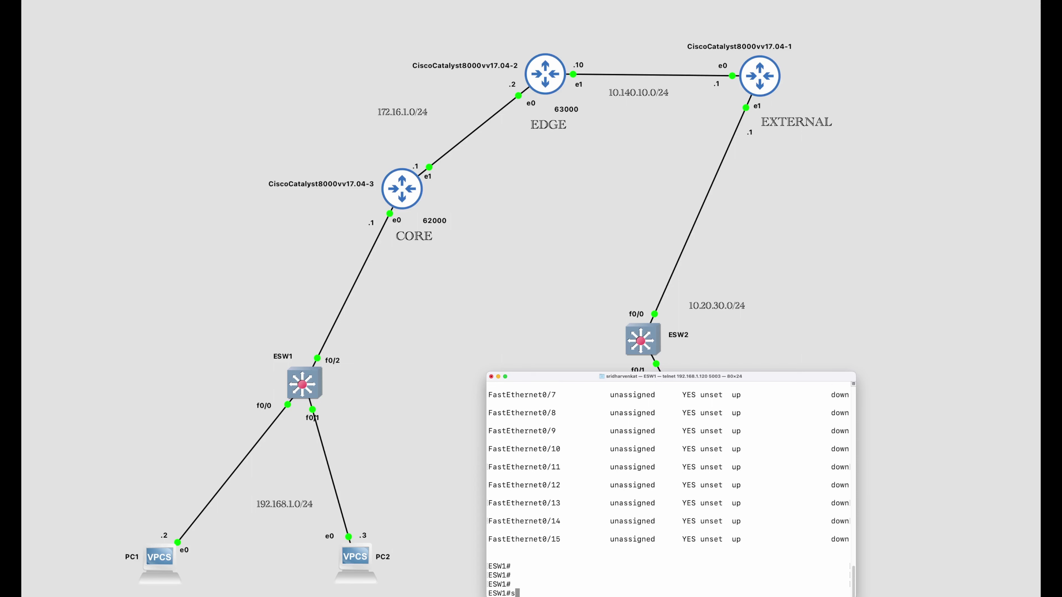
text(how ip in)
key(BackSpace)
key(BackSpace)
key(BackSpace)
key(BackSpace)
text(nt brief)
key(Return)
key(Return)
key(Return)
key(Return)
text(show ip int brief)
key(Return)
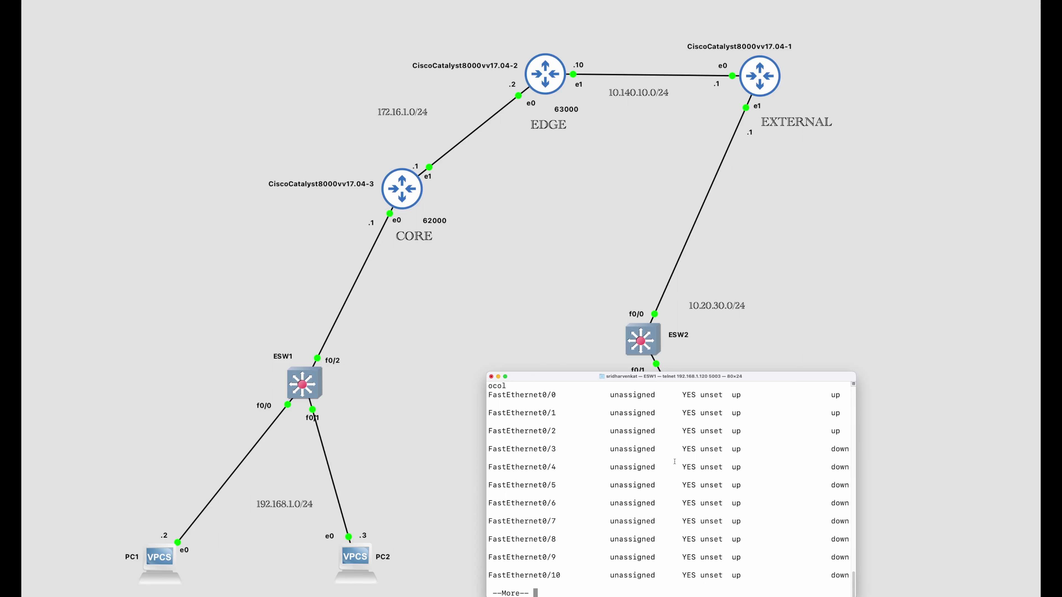
key(q)
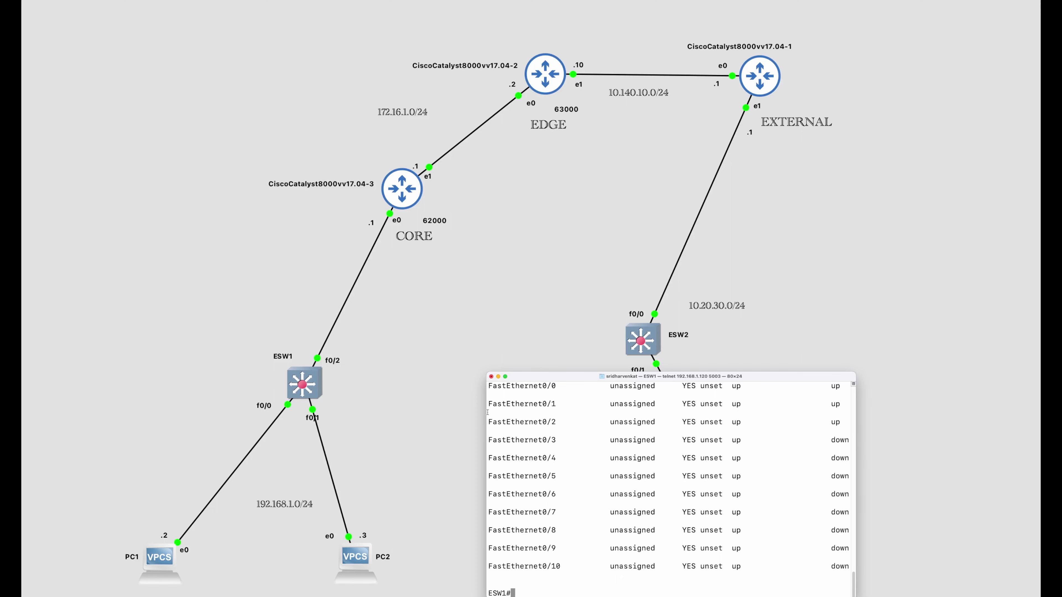
click(492, 377)
click(677, 513)
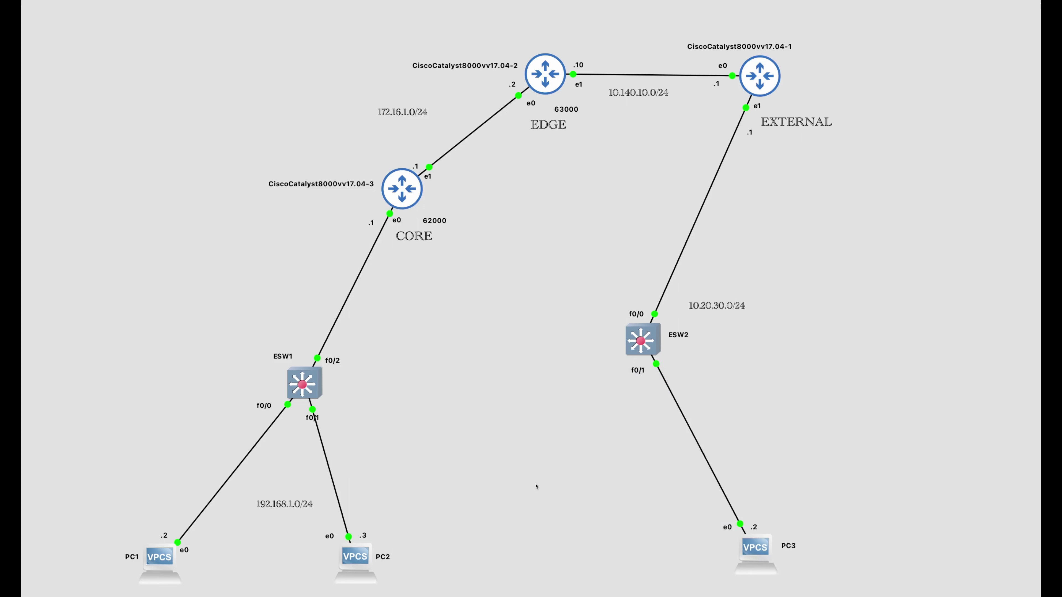
Open the CORE router's console, place its window just below the router and enlarge its text.
right_click(397, 190)
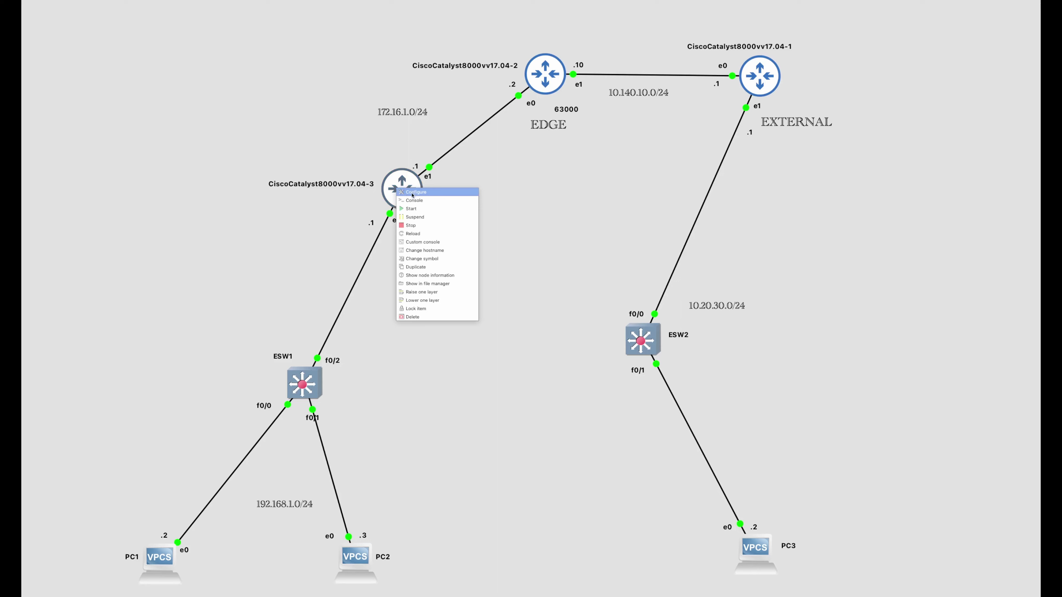
click(415, 200)
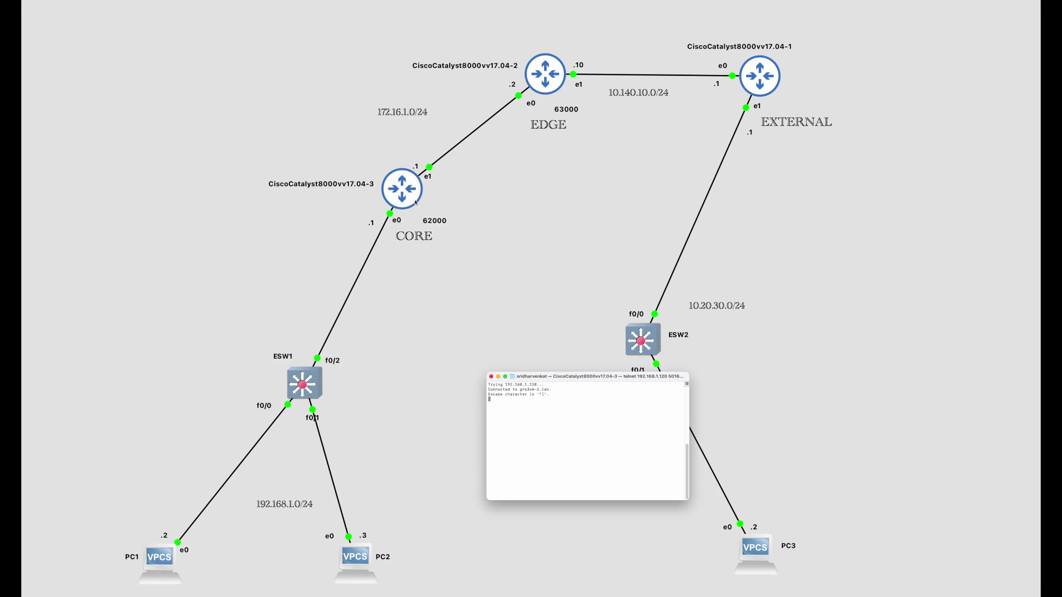
drag(560, 380, 427, 298)
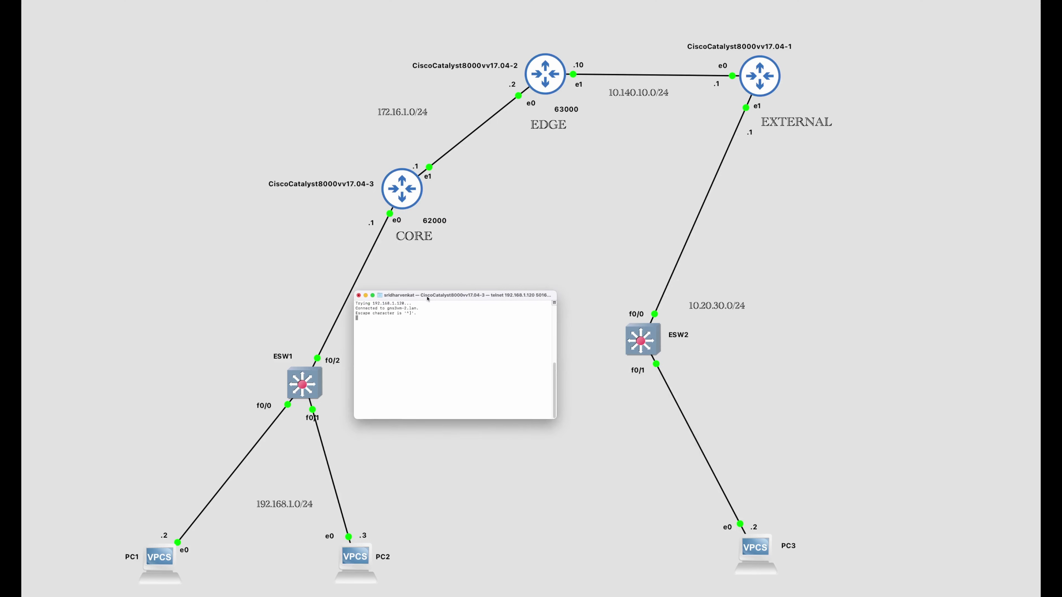
key(super+plus)
key(super+plus)
key(super+plus)
key(super+plus)
key(super+plus)
key(super+plus)
key(super+plus)
key(super+plus)
key(super+plus)
key(super+plus)
key(super+plus)
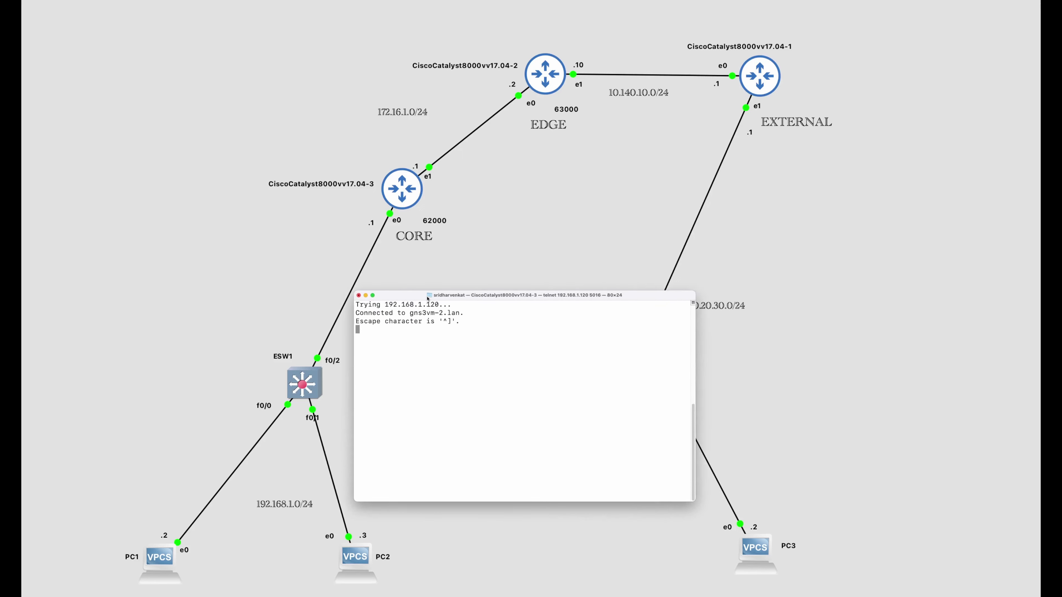
key(super+plus)
key(super+plus)
key(super+plus)
key(super+plus)
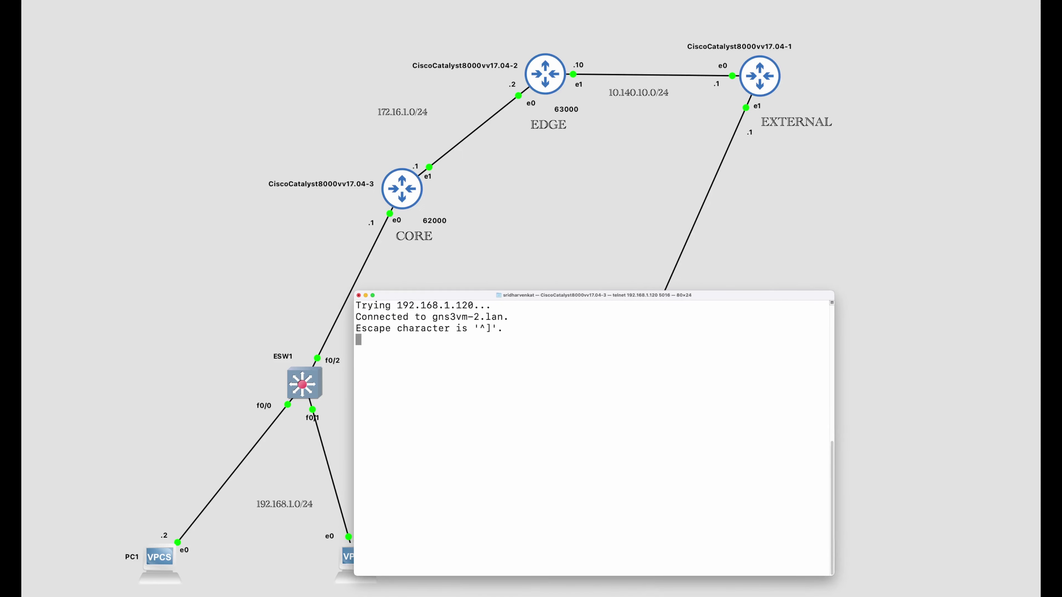
Enter privileged EXEC mode on the CORE router with the command en.
key(Return)
key(Return)
key(Return)
key(Return)
text(en)
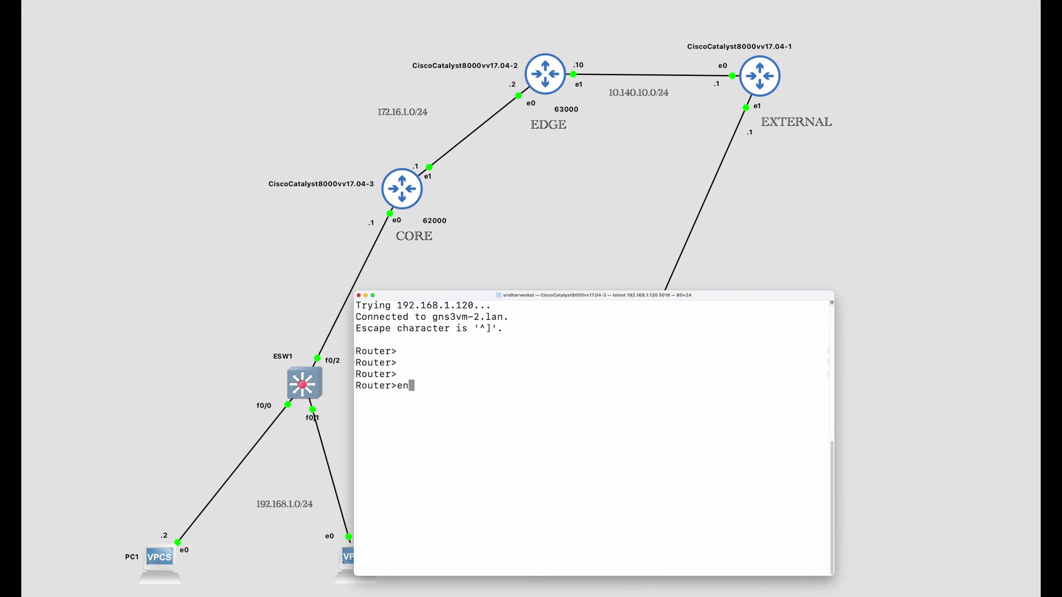
key(Return)
Display the CORE router's running configuration with show run and page to the interface and router bgp 62000 sections.
text(show run)
key(Return)
key(space)
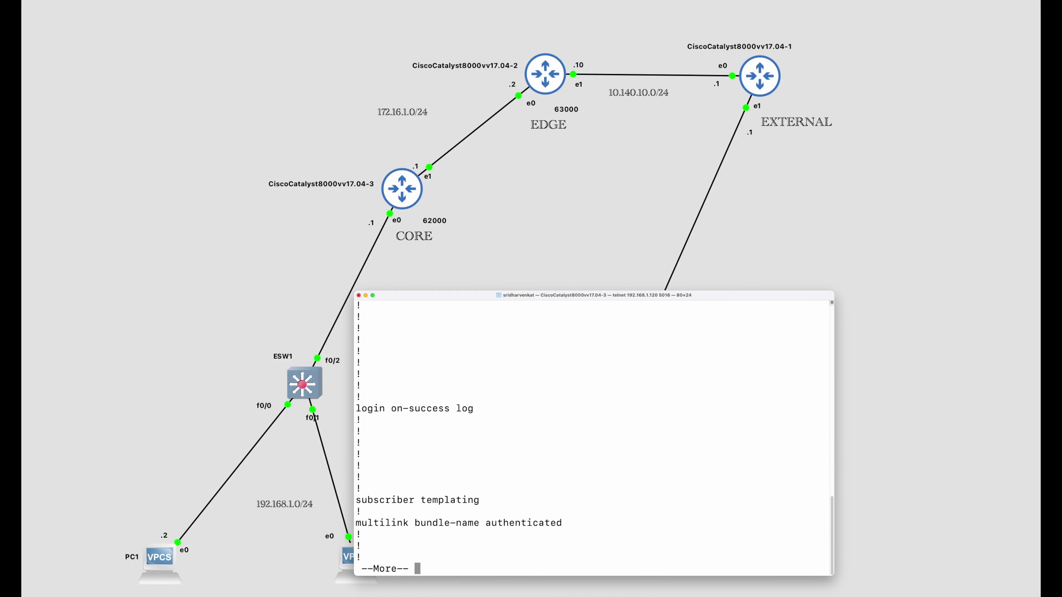
key(space)
key(space)
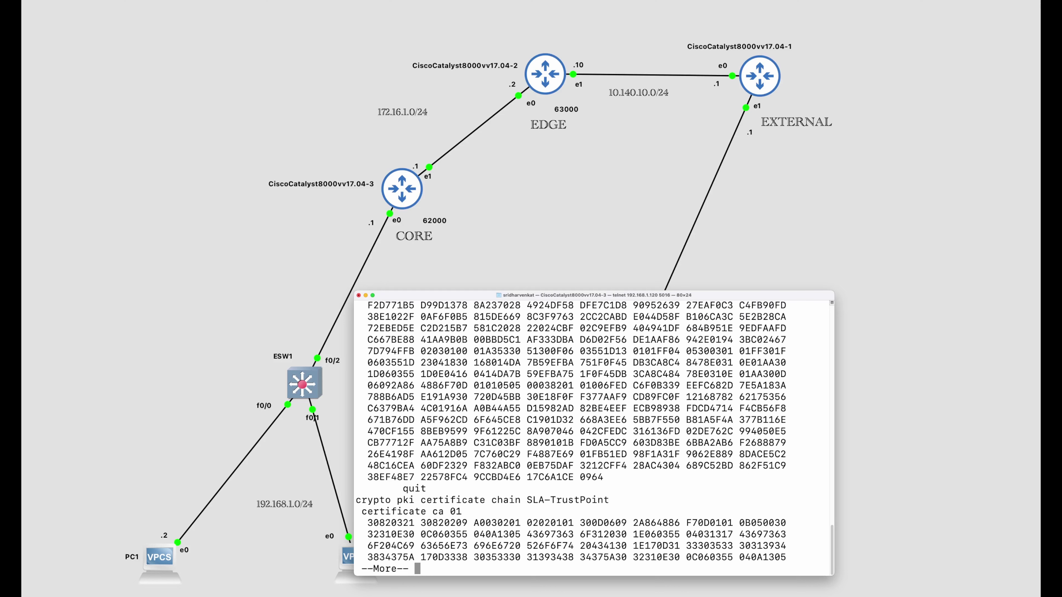
key(space)
key(space)
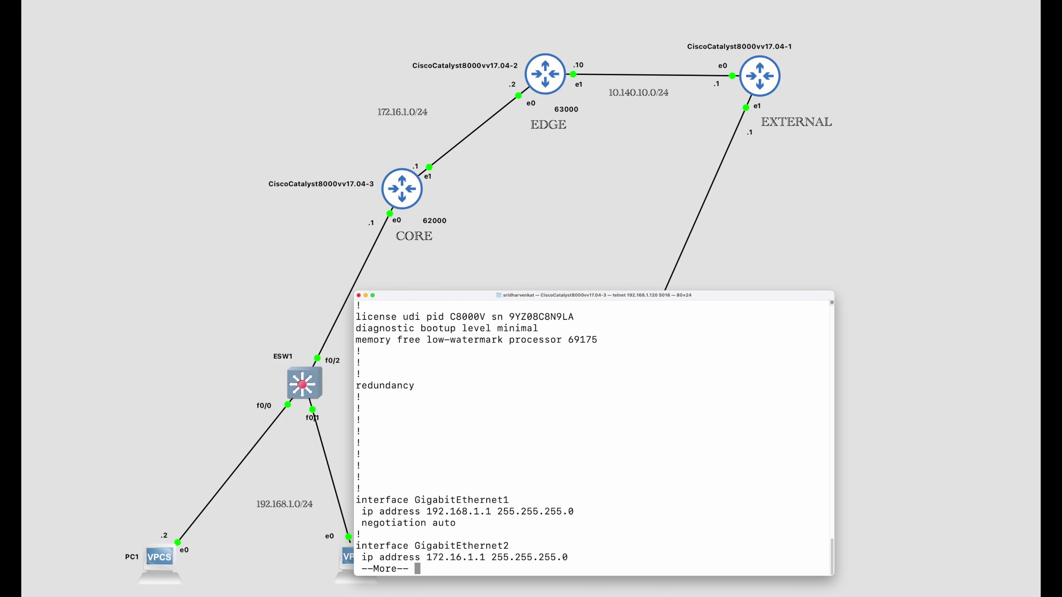
key(space)
scroll(444, 331, up, 5)
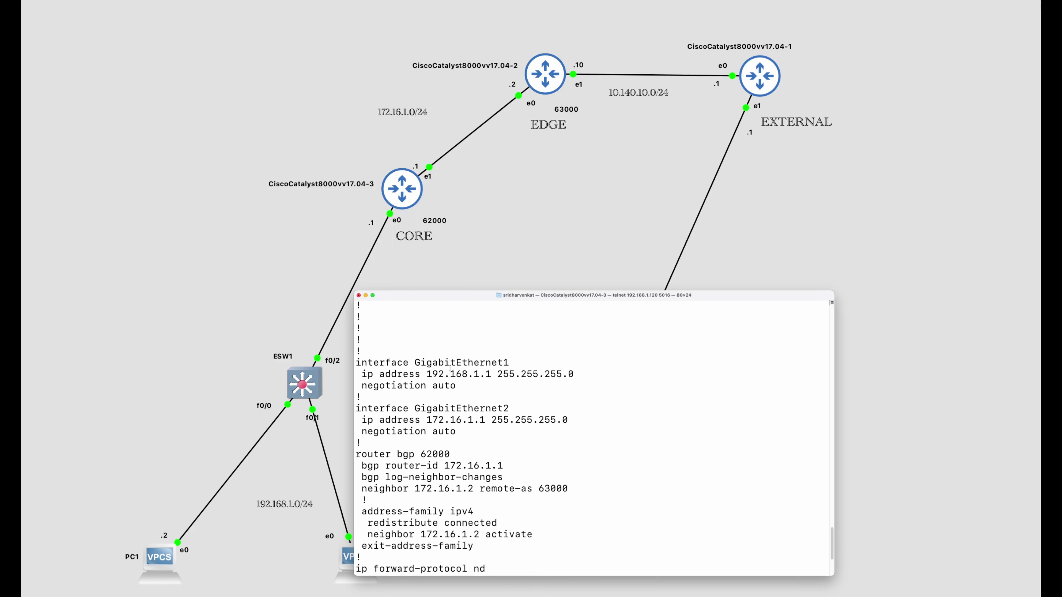
Move the console clear of the CORE–ESW1 link and highlight the GigabitEthernet1 address and the BGP neighbor address for examination.
drag(467, 298, 571, 270)
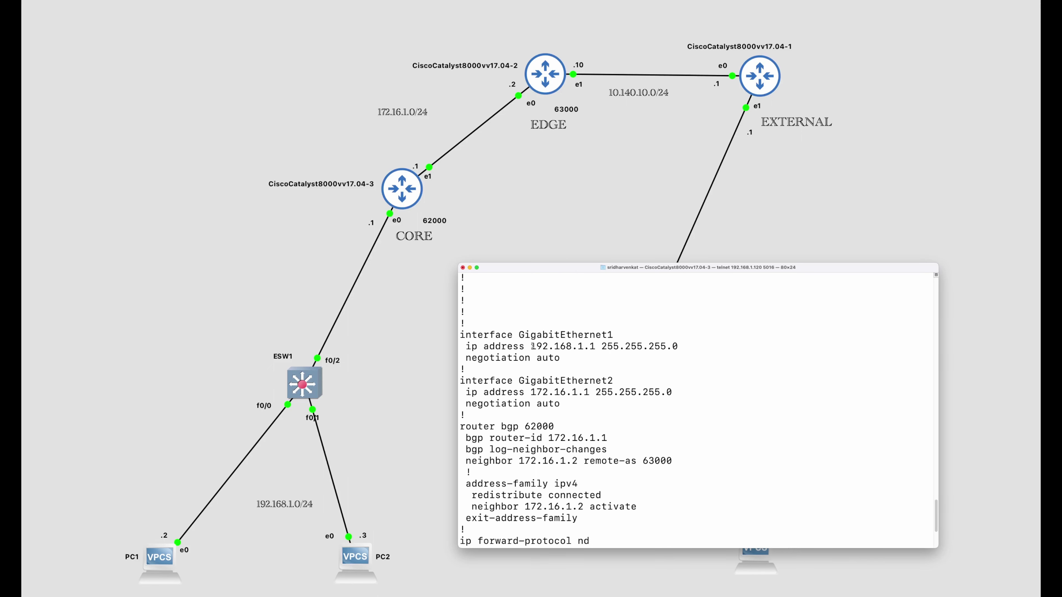
drag(532, 346, 594, 346)
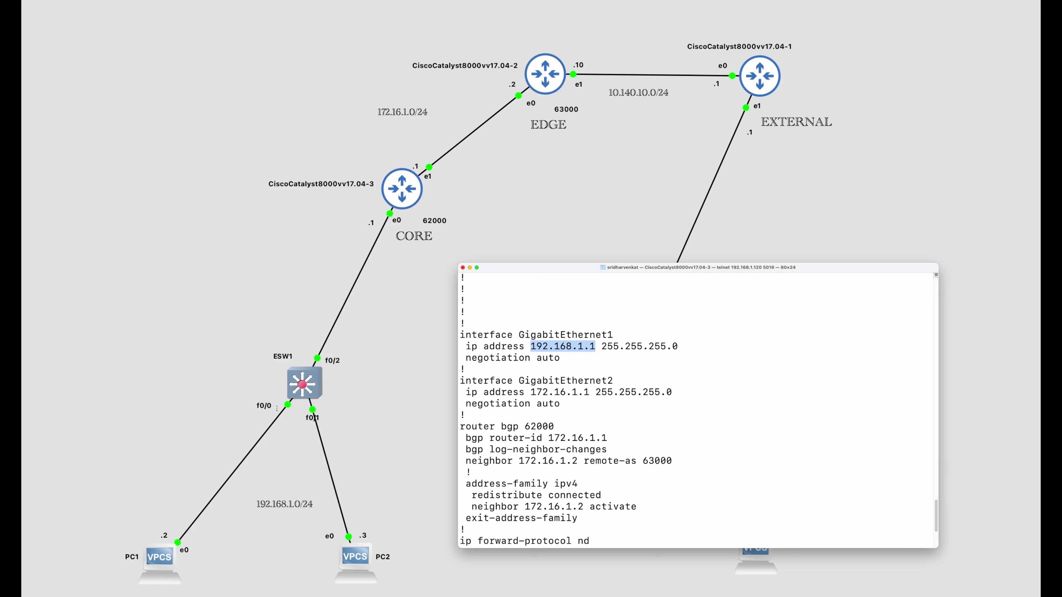
click(510, 393)
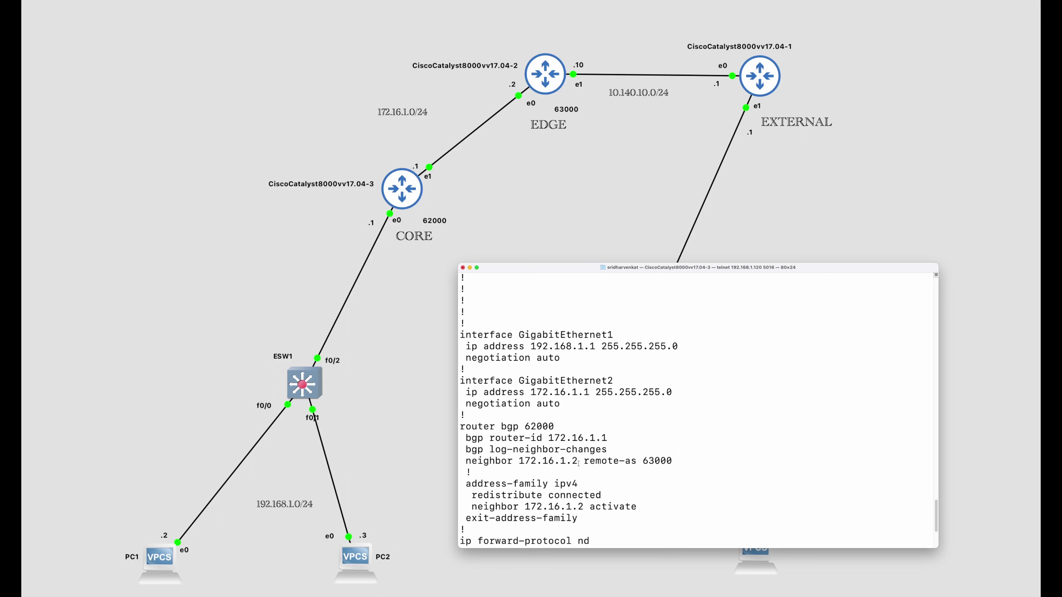
drag(519, 460, 574, 460)
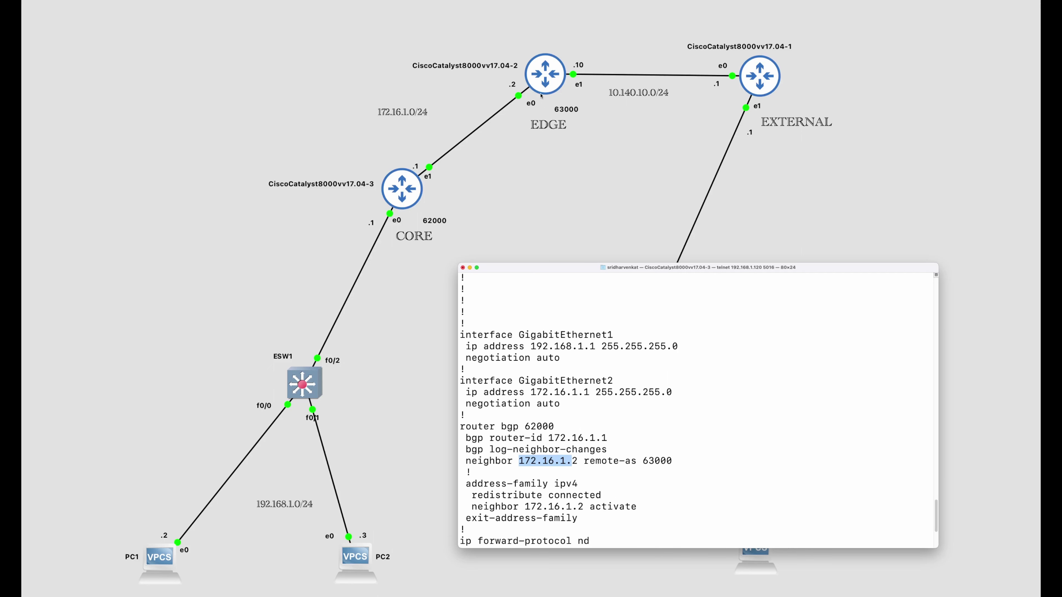
click(519, 434)
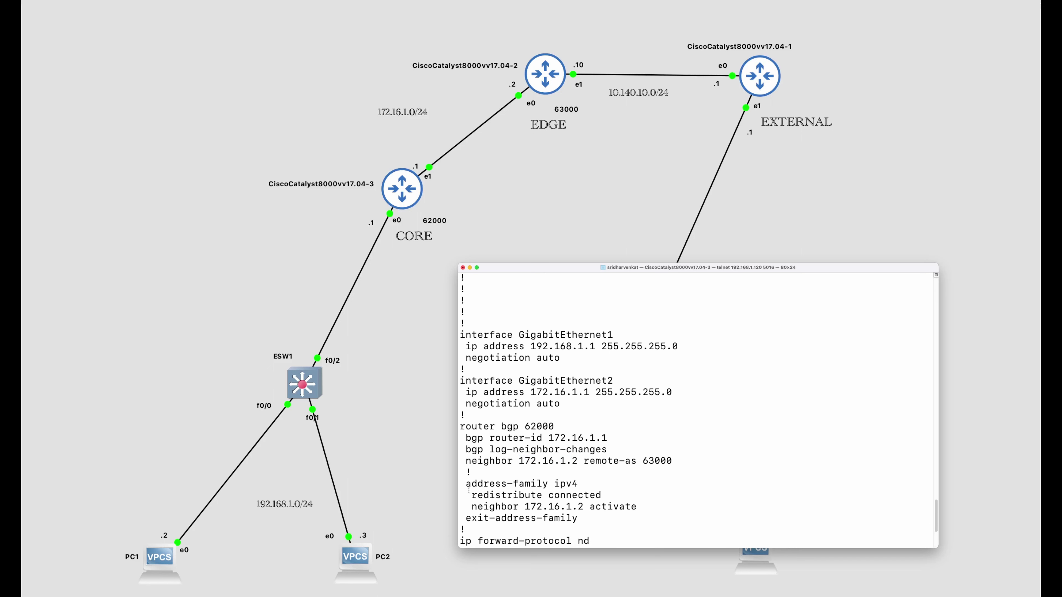
Examine the redistribute connected line and the default ip route in the rest of the CORE router's running configuration, highlighting both.
drag(471, 495, 601, 490)
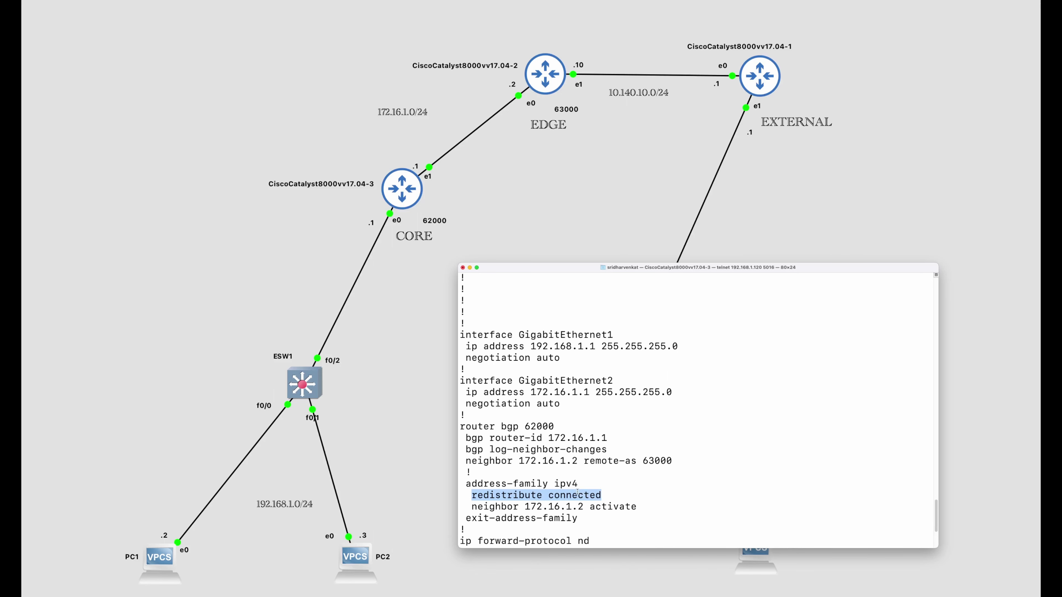
key(space)
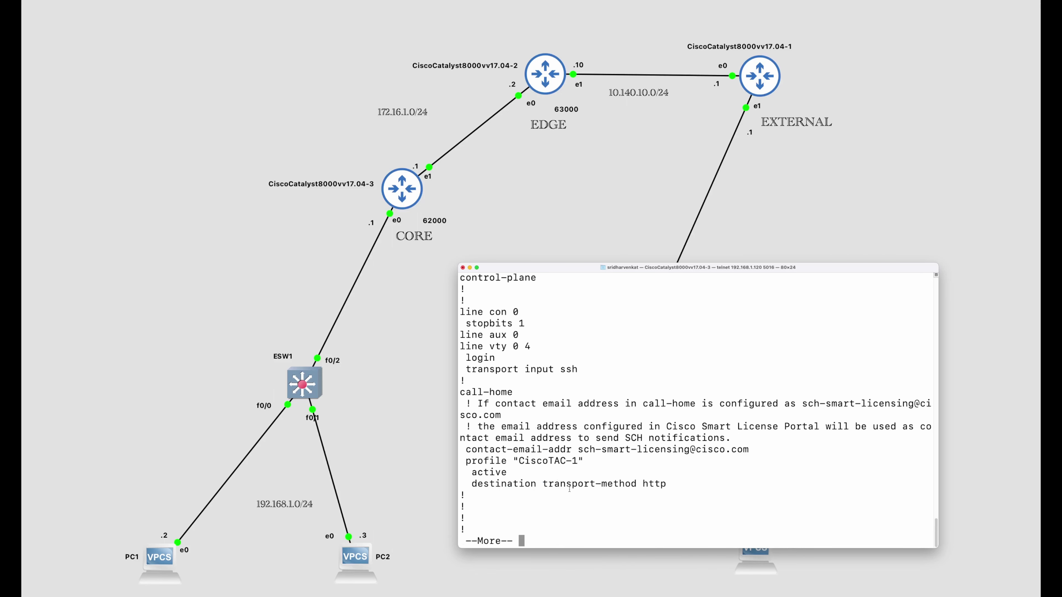
key(space)
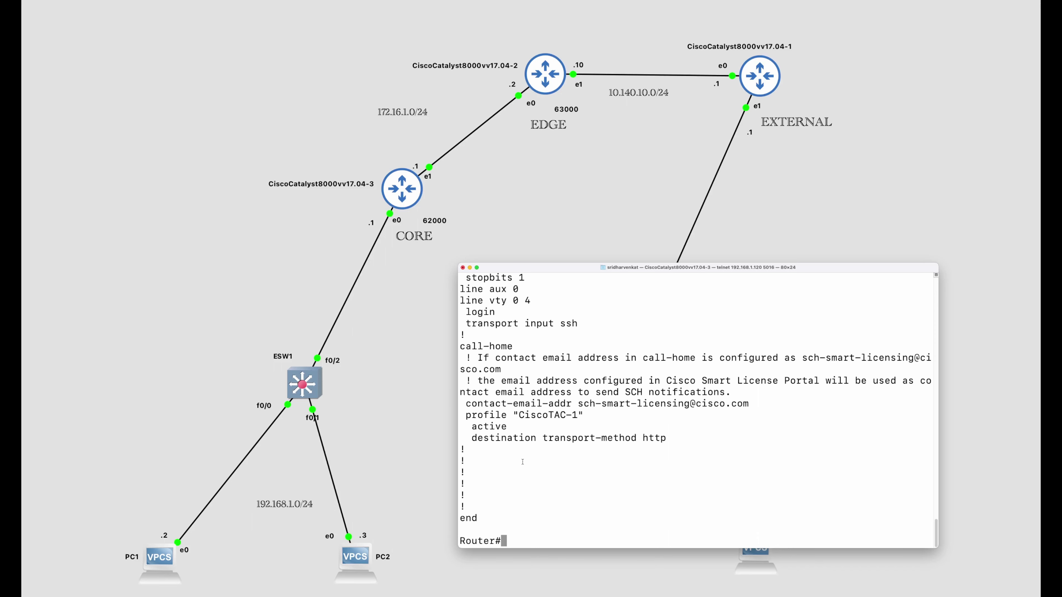
scroll(526, 469, up, 4)
scroll(526, 473, up, 5)
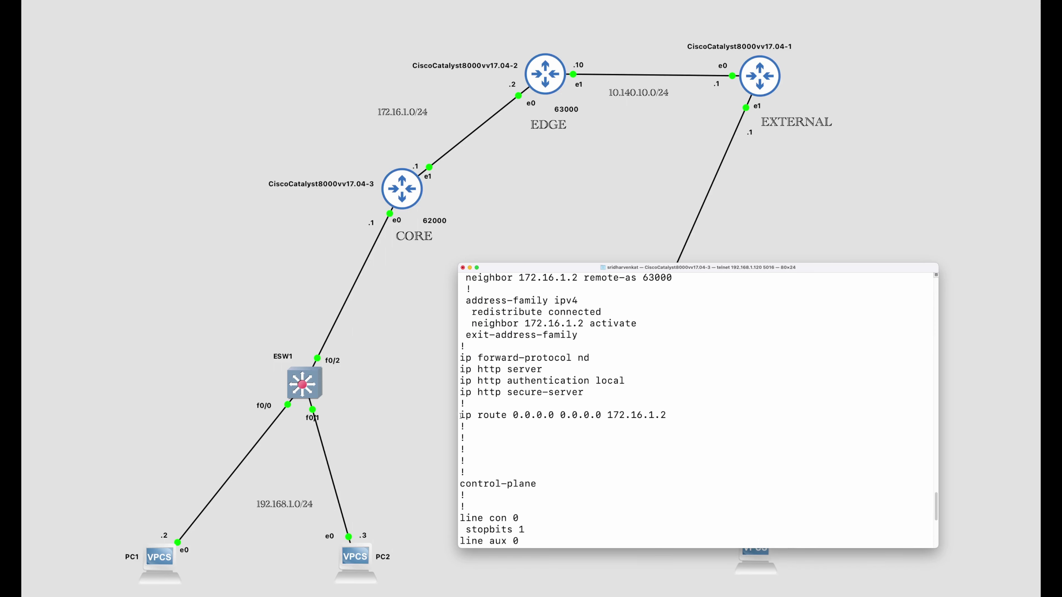
drag(461, 415, 665, 417)
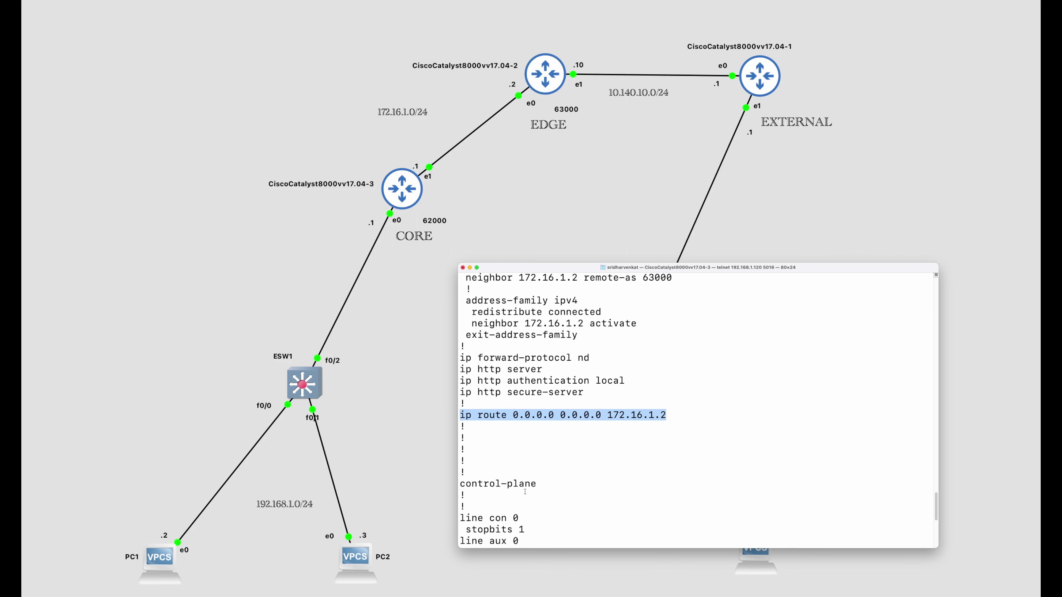
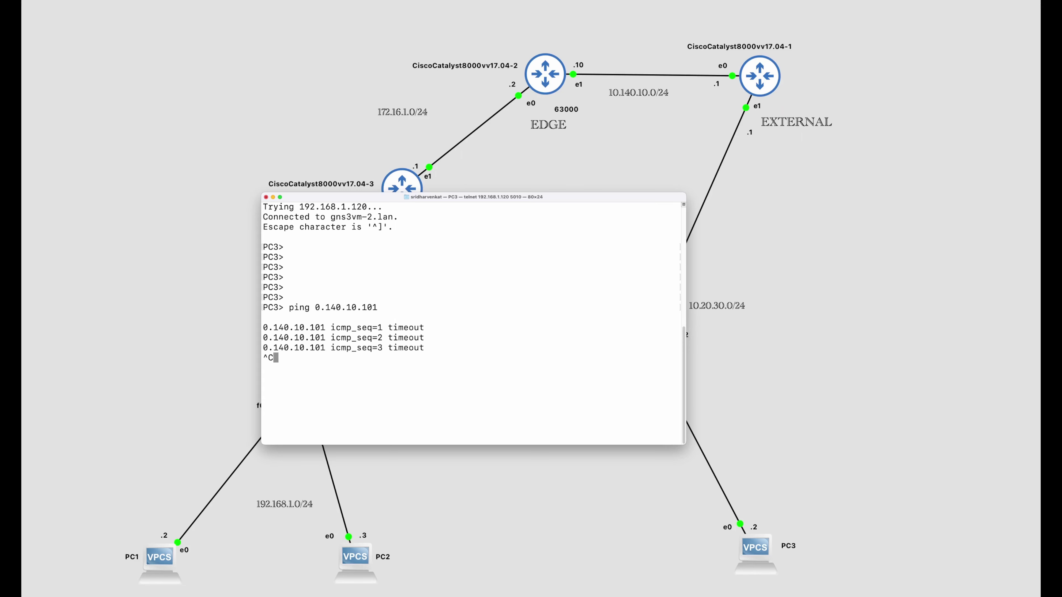
Correct the mistyped ping target on PC3 and ping 10.140.10.101, stopping it after a few replies.
key(Up)
key(Left)
key(Left)
key(Left)
key(Left)
key(Left)
key(Left)
key(Left)
key(Left)
key(Left)
key(Left)
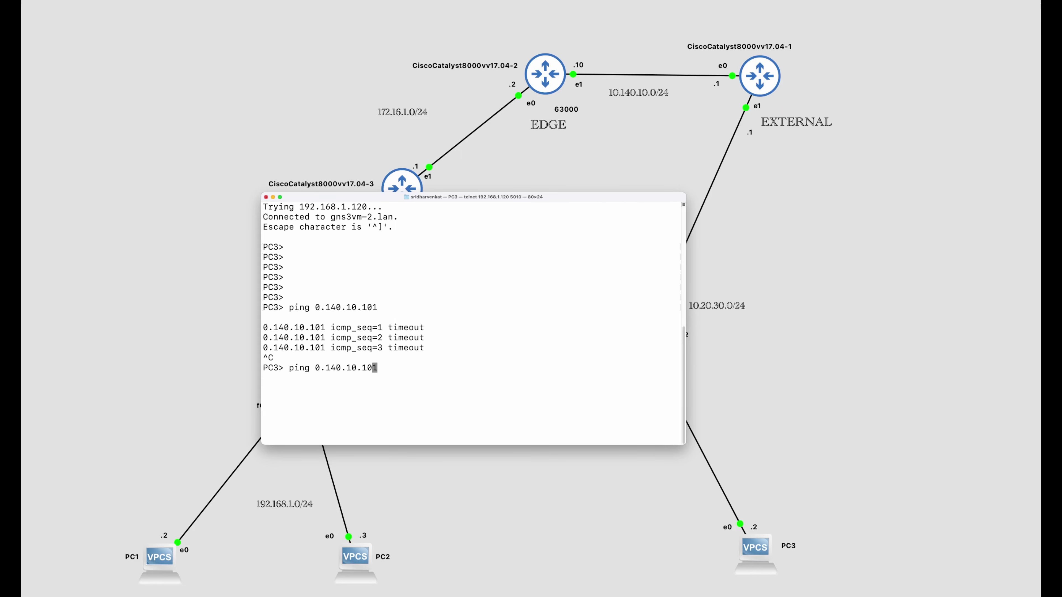
key(Left)
key(Left)
text(1)
key(Return)
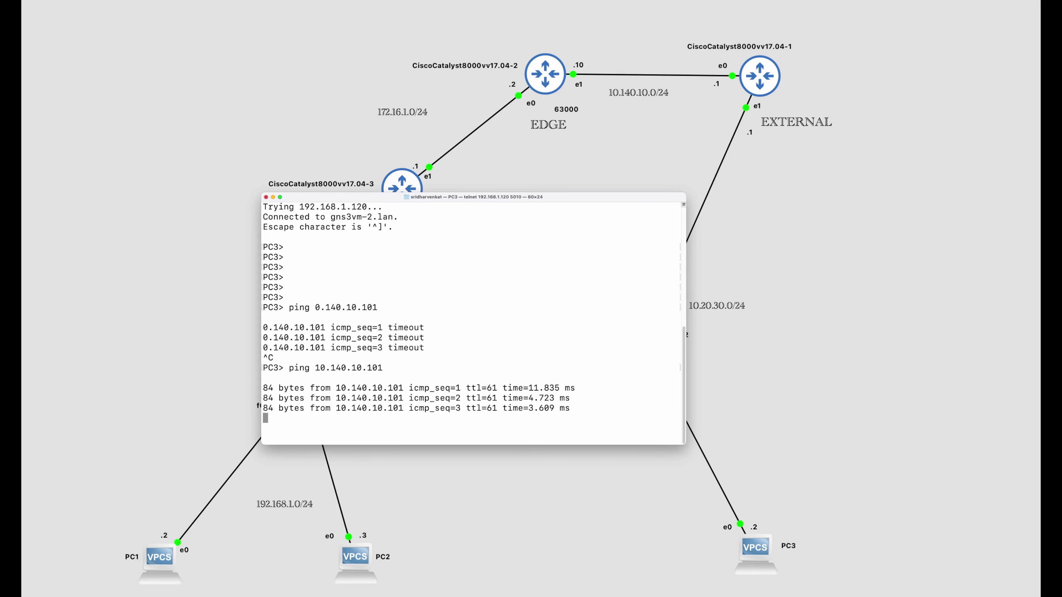
key(ctrl+c)
Ping 10.140.10.102 from PC3 and close its console, terminating the telnet session.
key(Up)
key(BackSpace)
text(2)
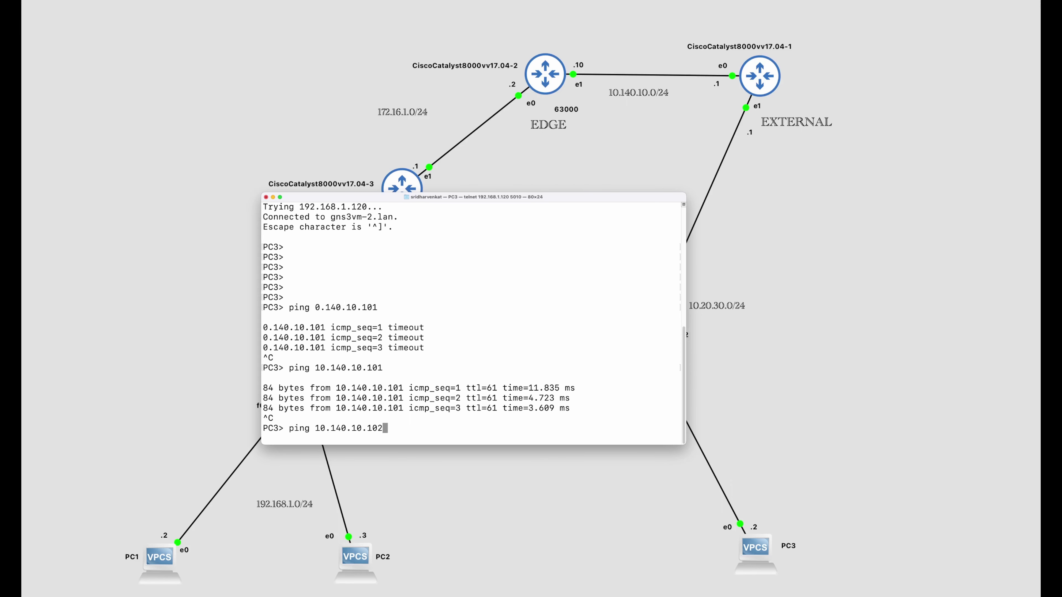
key(Return)
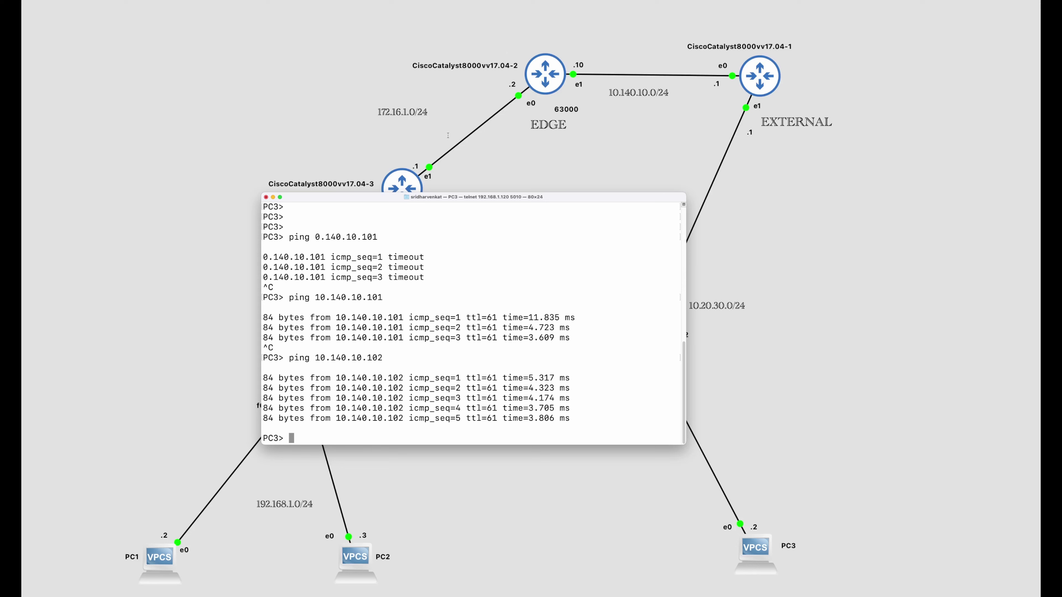
click(266, 197)
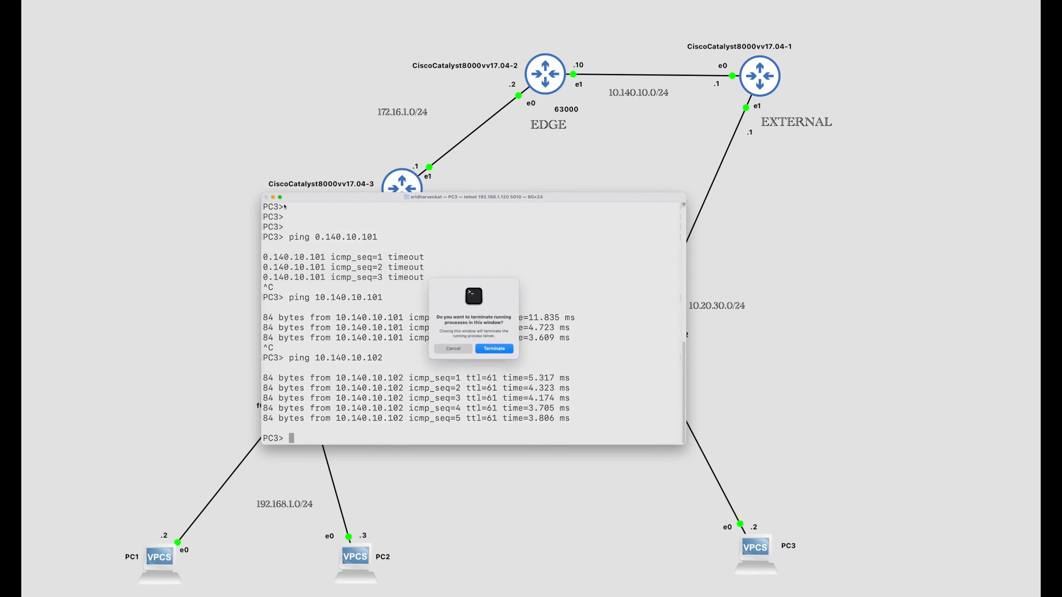
click(484, 348)
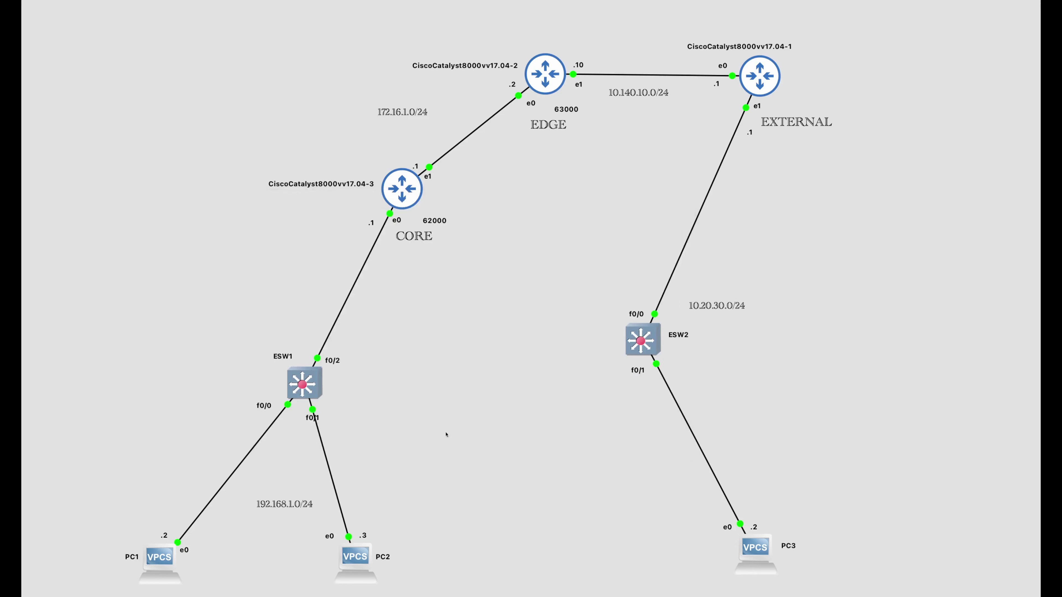
Open PC1's console, bring up its prompt and enlarge the text.
right_click(163, 558)
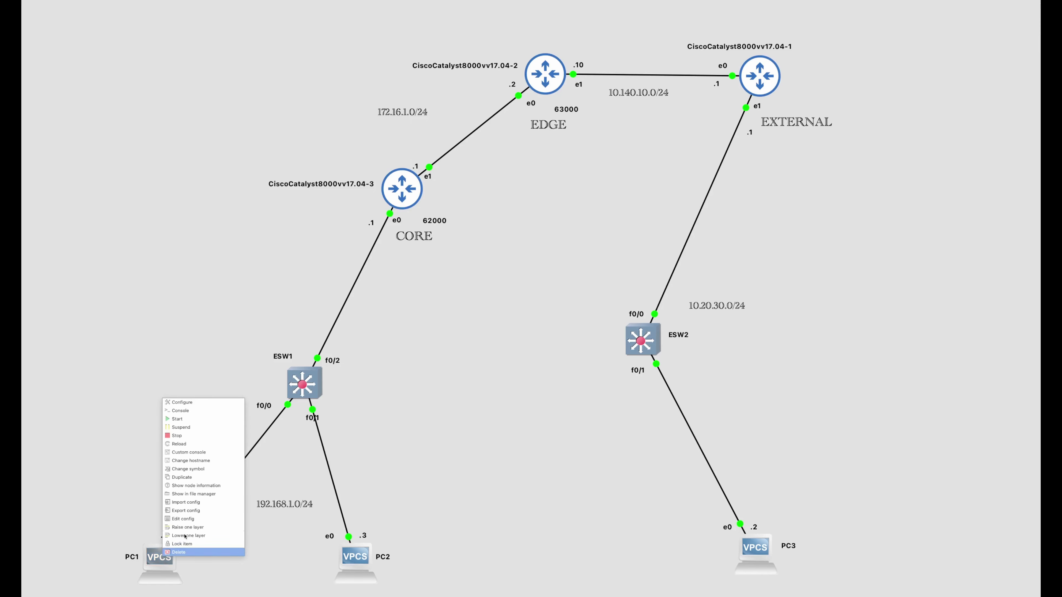
click(199, 412)
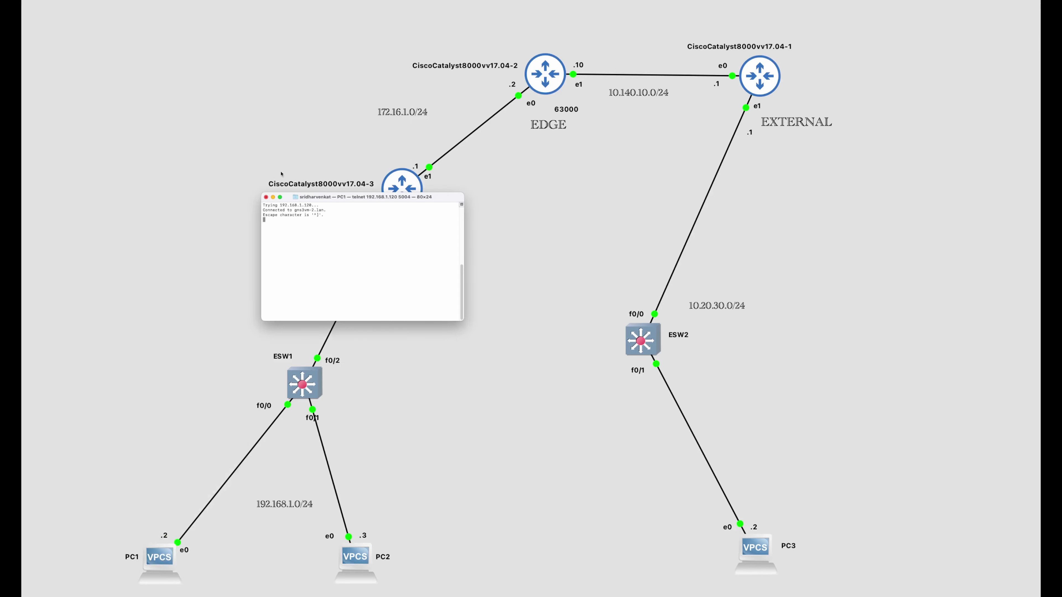
key(Return)
key(Return)
key(Return)
key(Return)
key(Return)
key(super+plus)
key(super+plus)
key(super+plus)
key(super+plus)
key(super+plus)
key(super+plus)
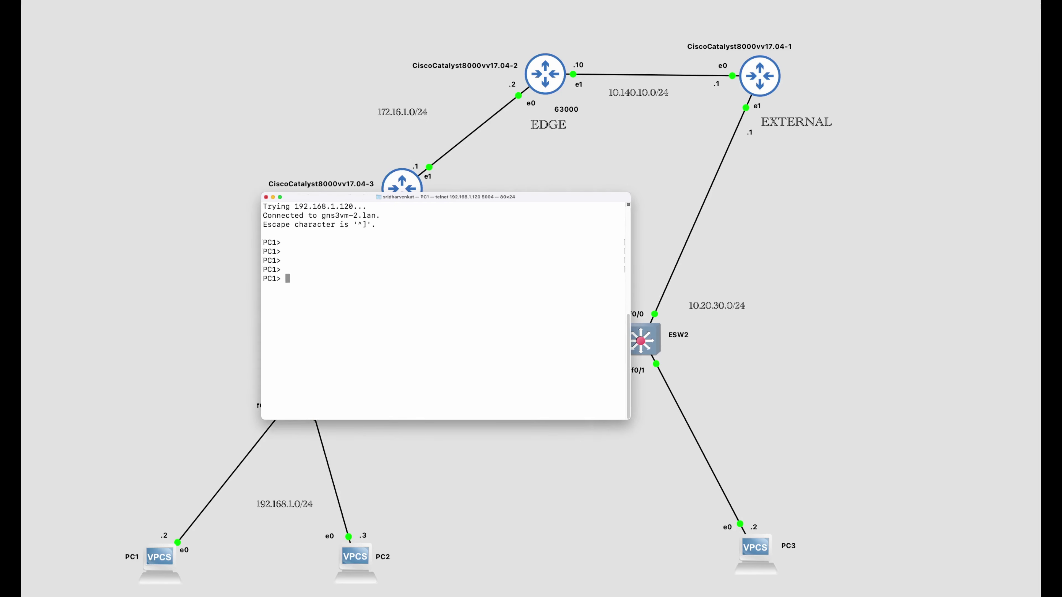
Ping PC3 at 10.20.30.2 from PC1 and close PC1's console, terminating its session.
text(ping 10.20.30.2)
key(Return)
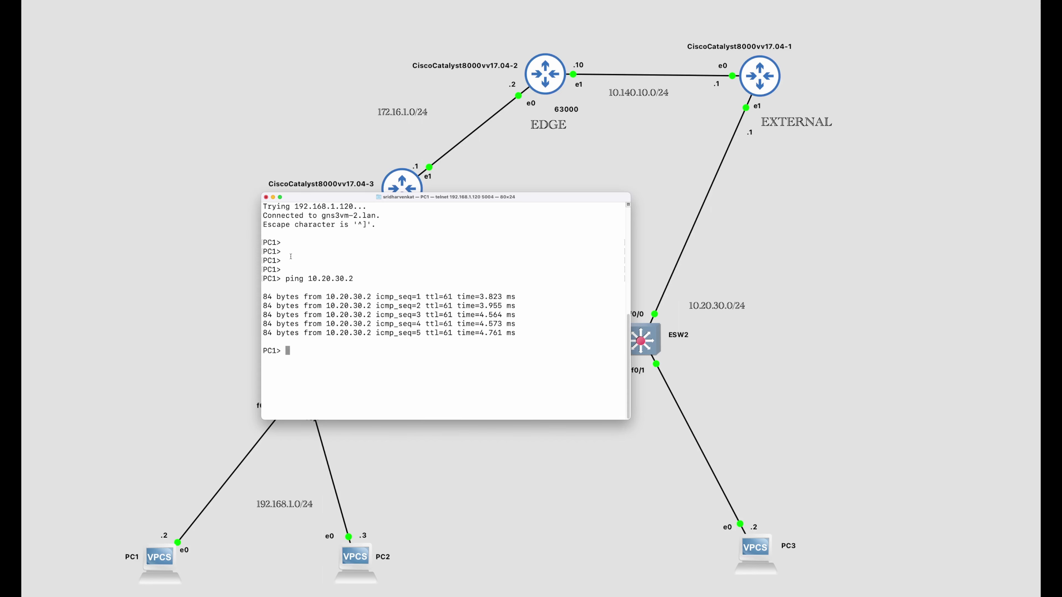
click(266, 197)
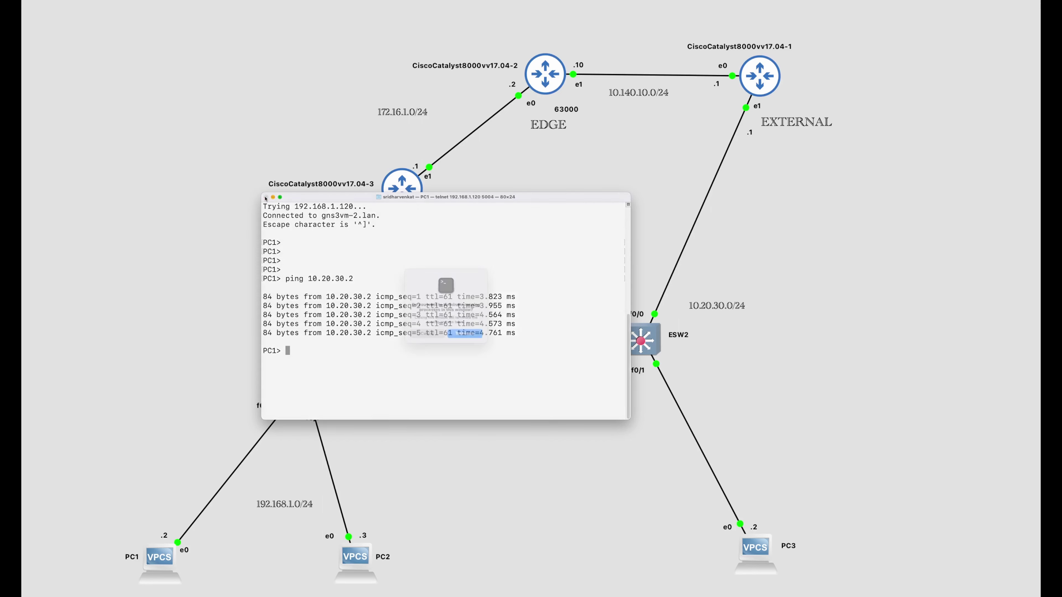
click(467, 337)
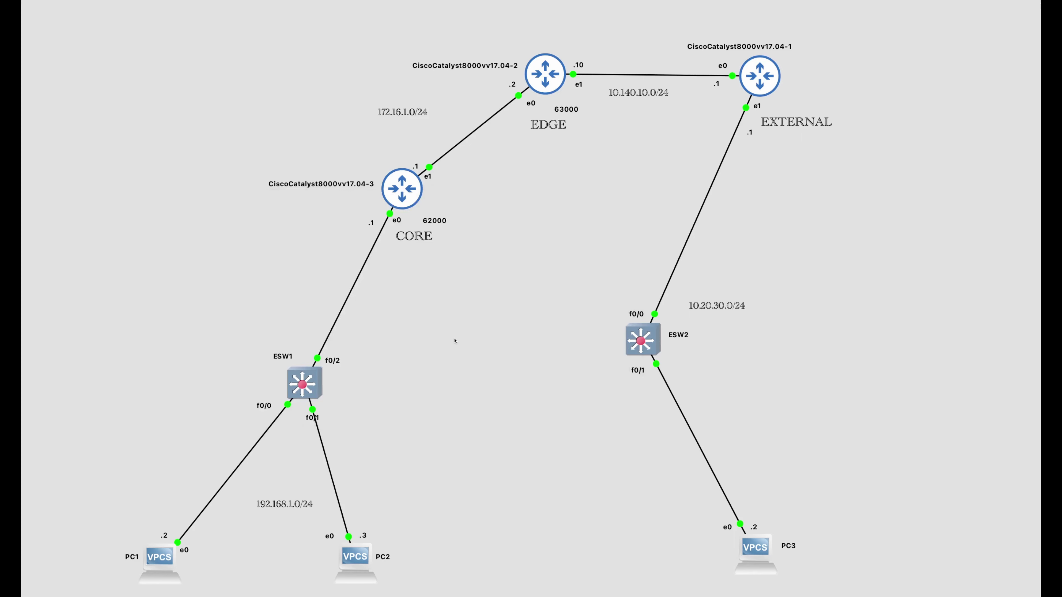
Start an Ethernet packet capture on the EDGE–EXTERNAL link and apply the display filter icmp in Wireshark.
right_click(603, 76)
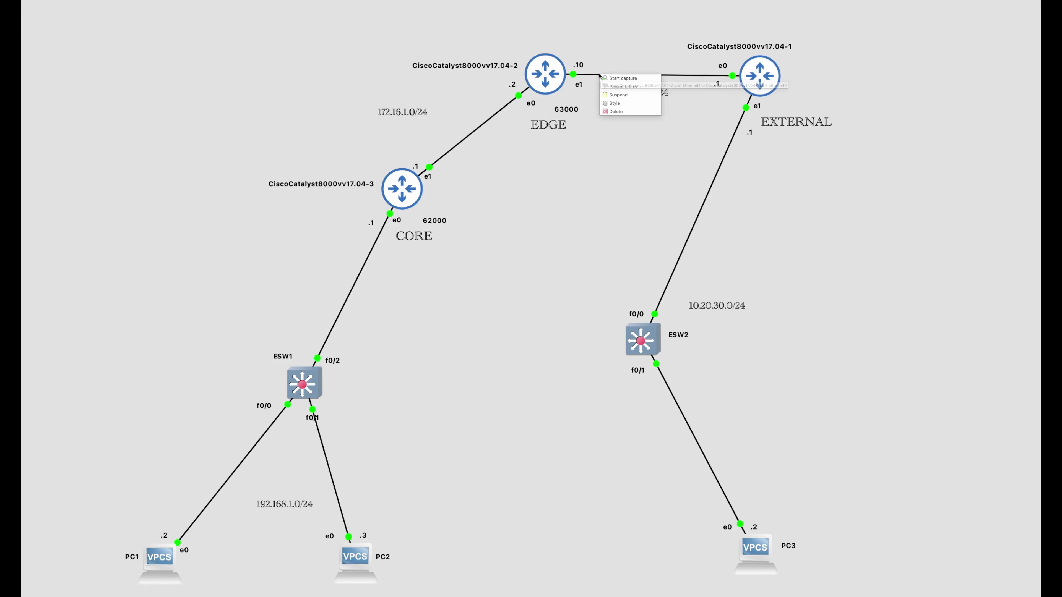
click(613, 81)
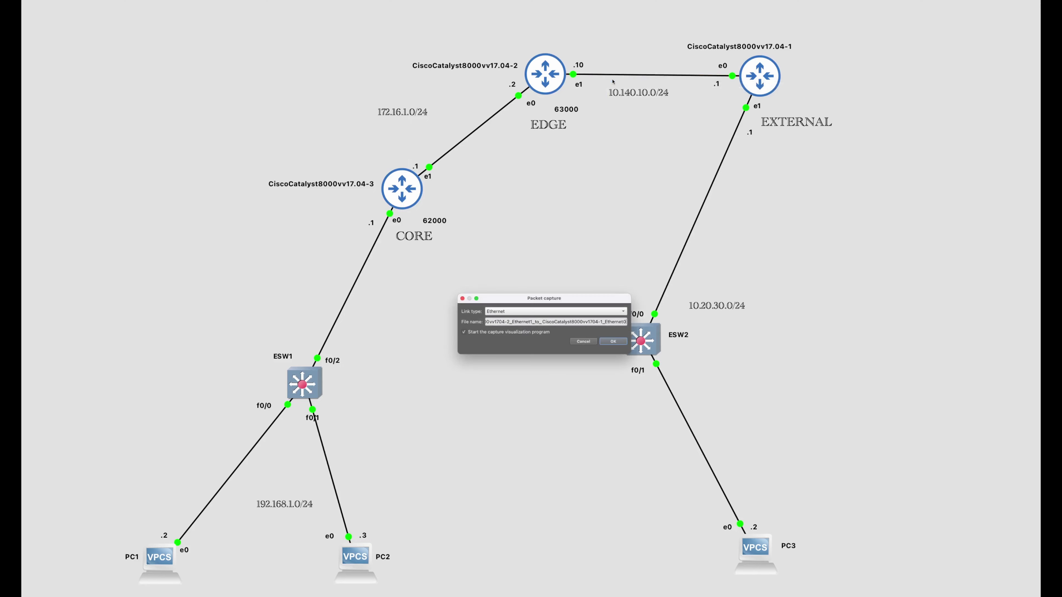
click(613, 340)
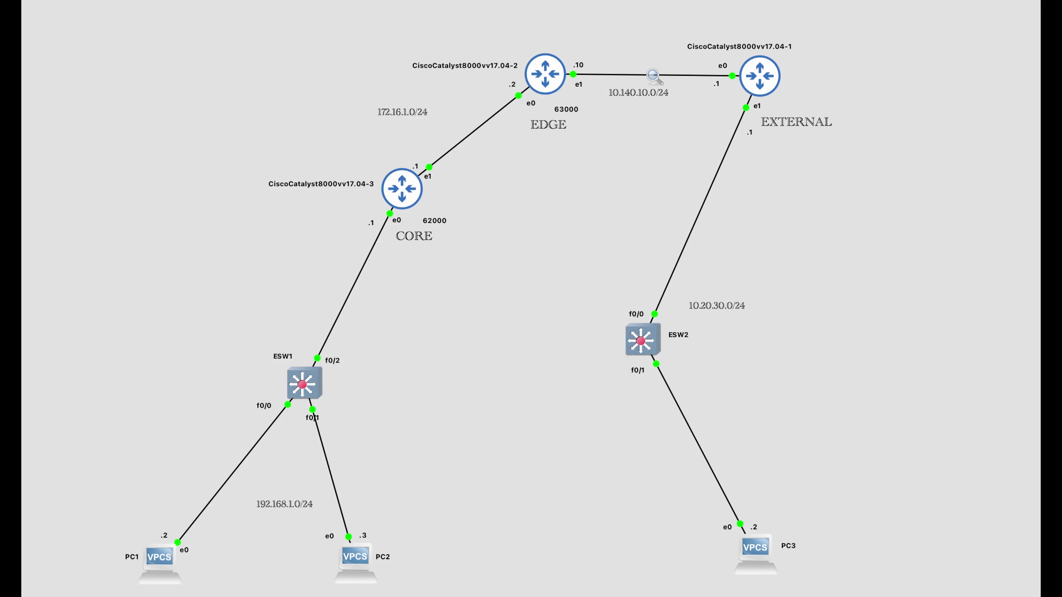
drag(21, 99, 286, 63)
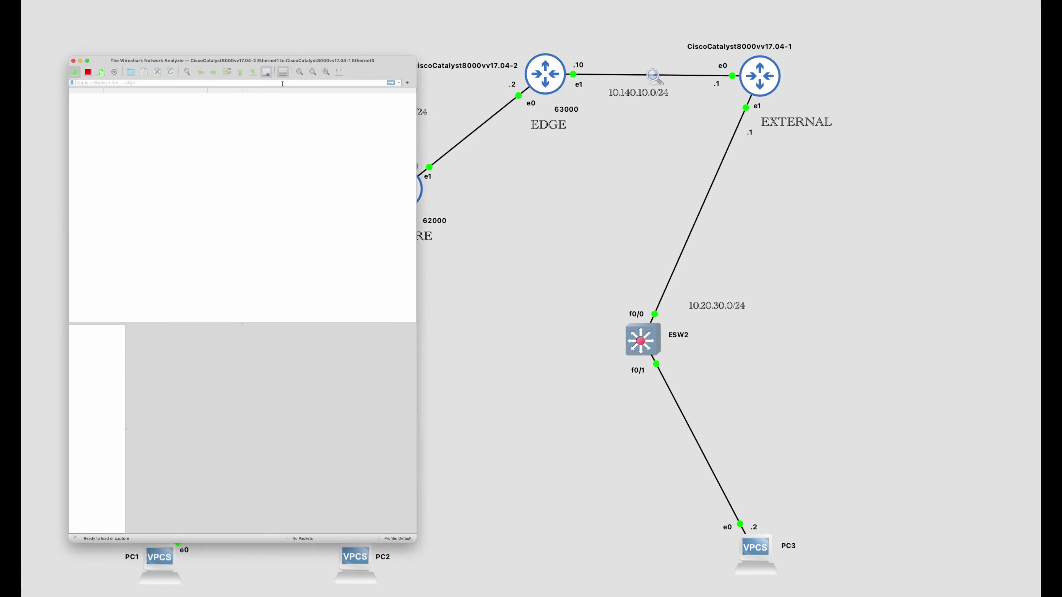
text(icmp)
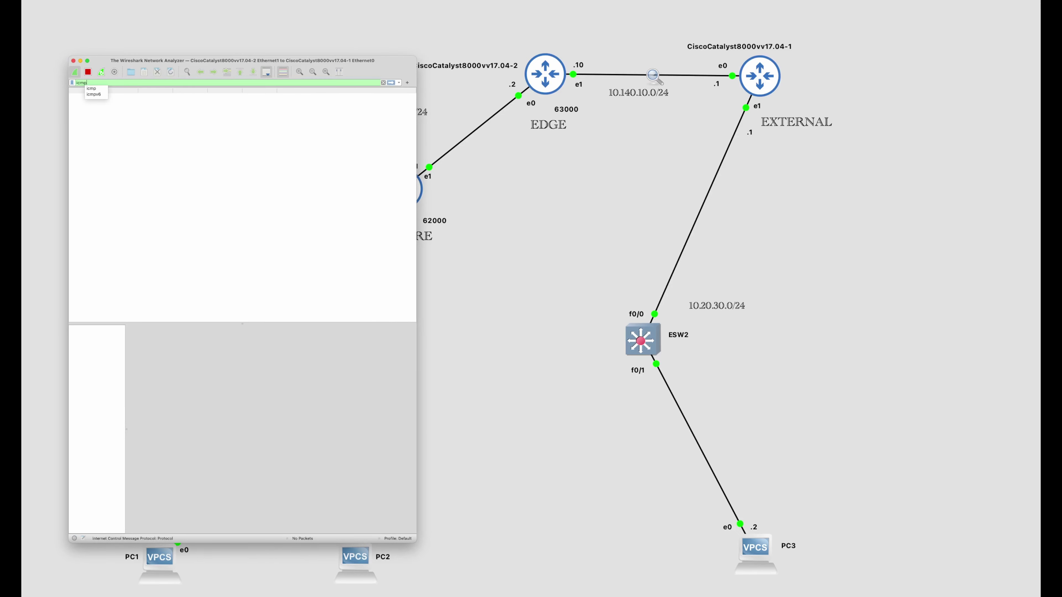
key(Return)
Open PC3's console, arrange it side by side with the Wireshark capture window and enlarge its text.
right_click(757, 548)
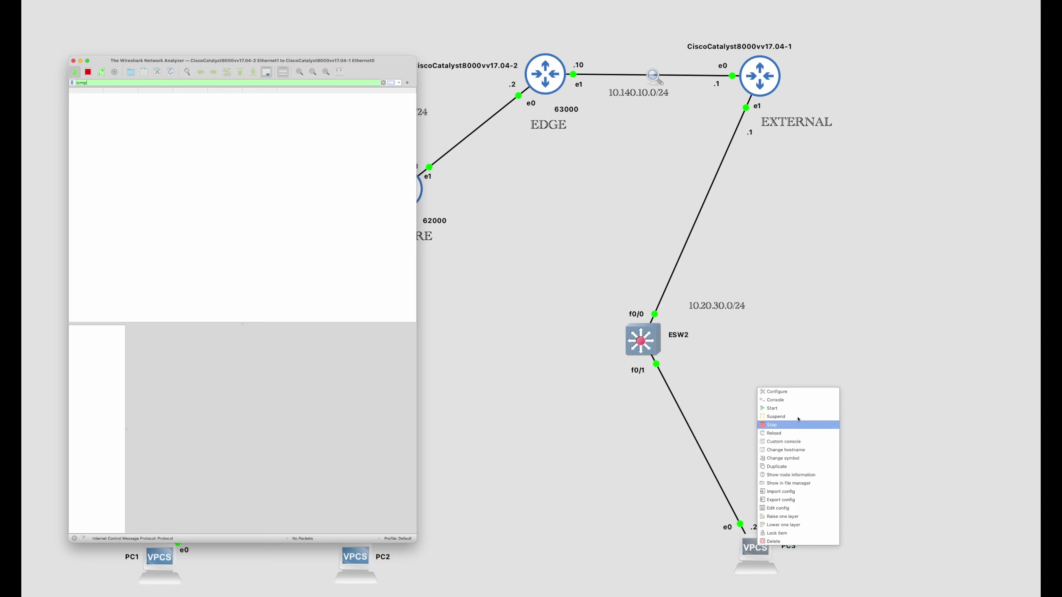
click(795, 400)
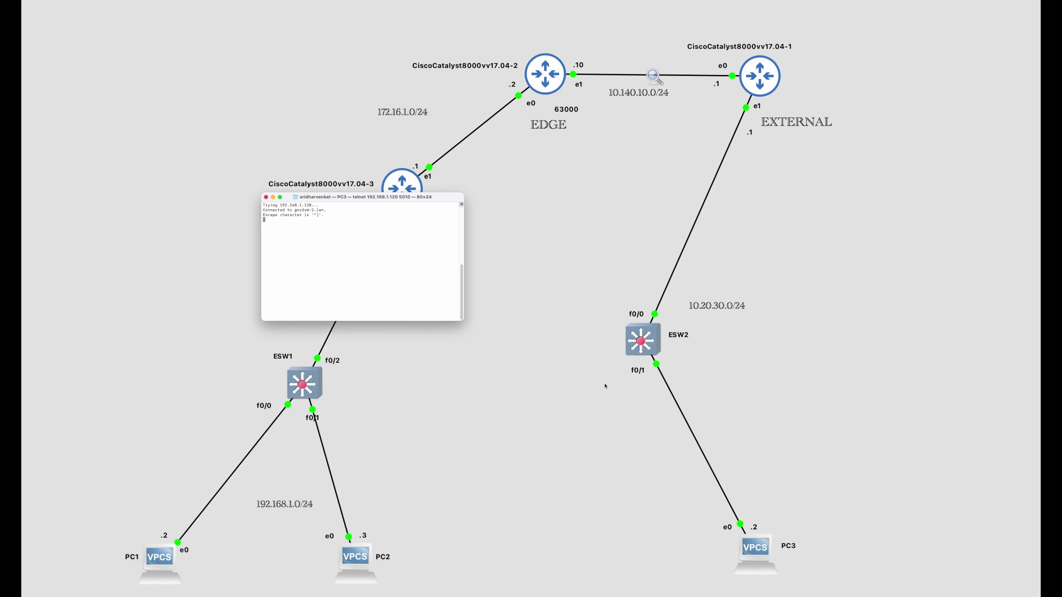
drag(341, 200, 792, 270)
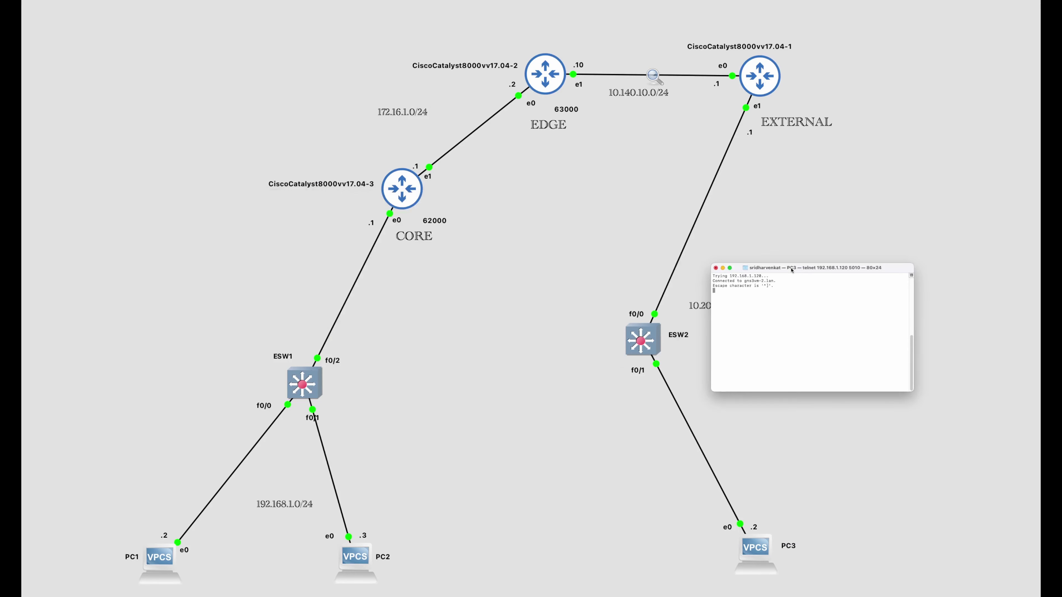
key(Return)
key(super+Tab)
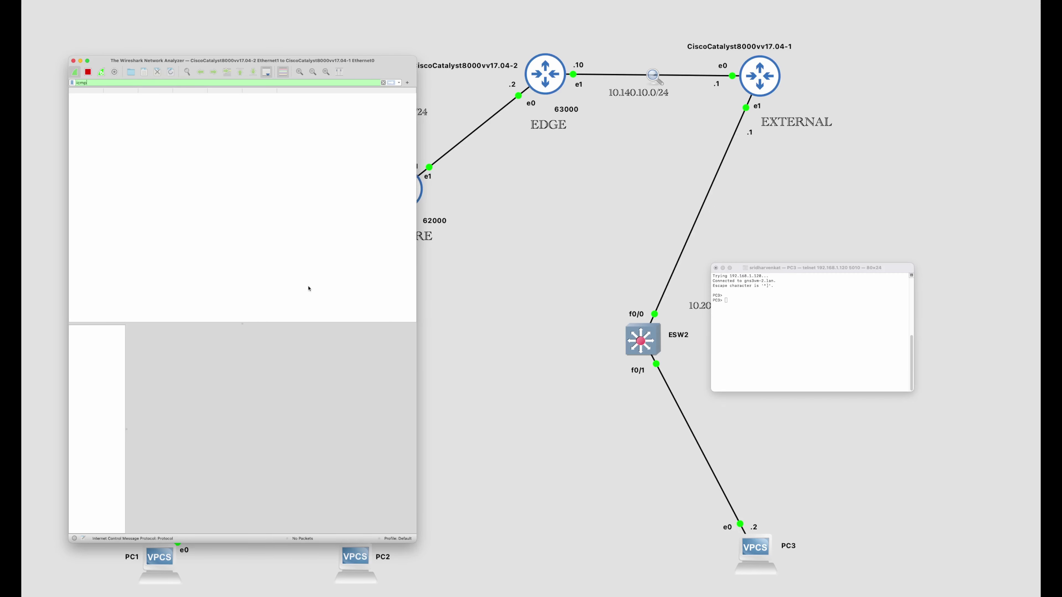
drag(222, 61, 186, 57)
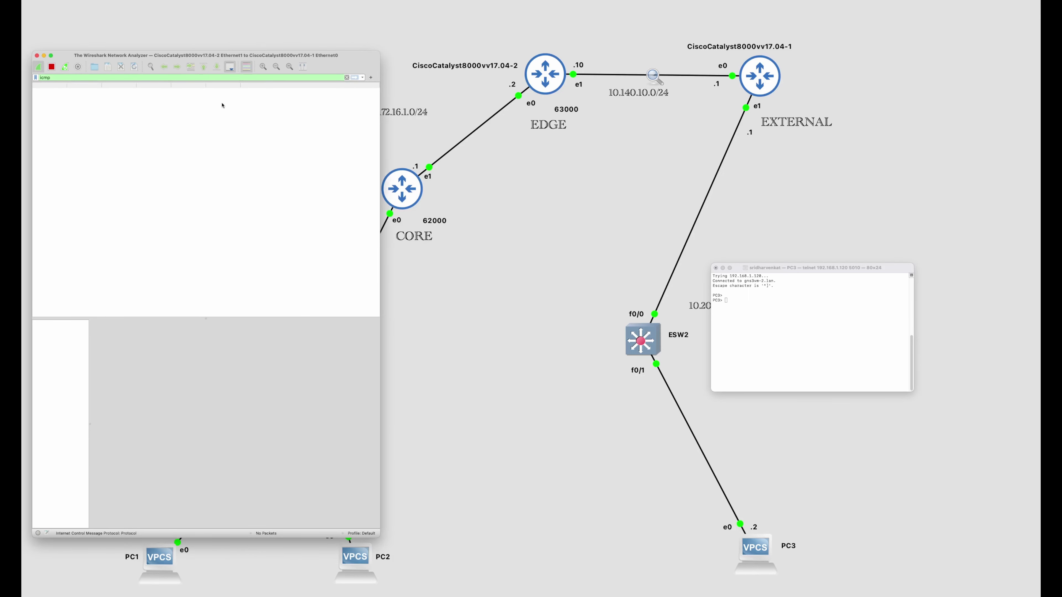
click(801, 331)
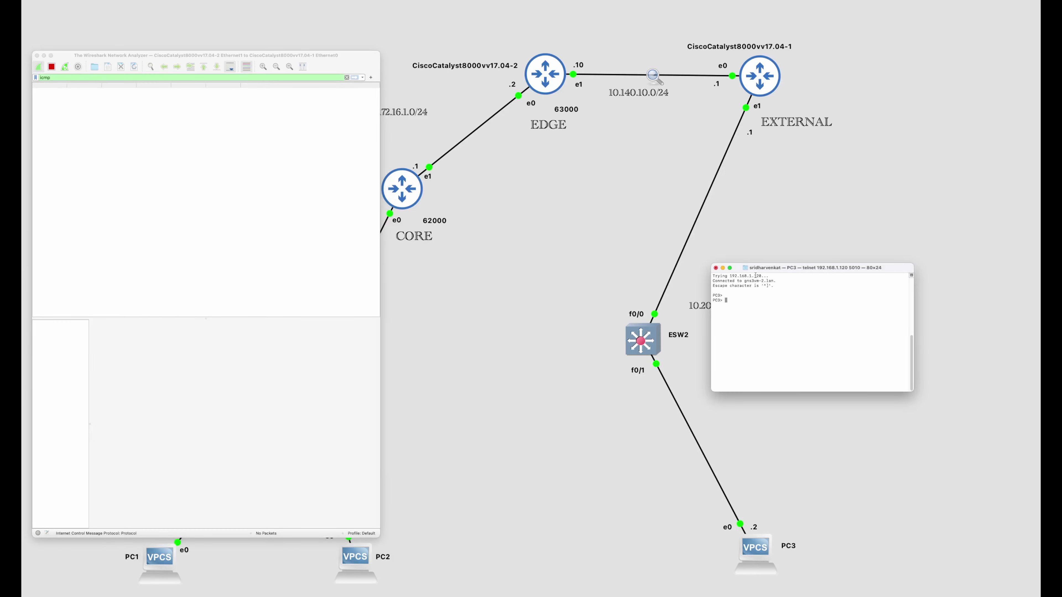
drag(759, 268, 555, 223)
key(super+plus)
key(super+plus)
key(super+plus)
key(super+plus)
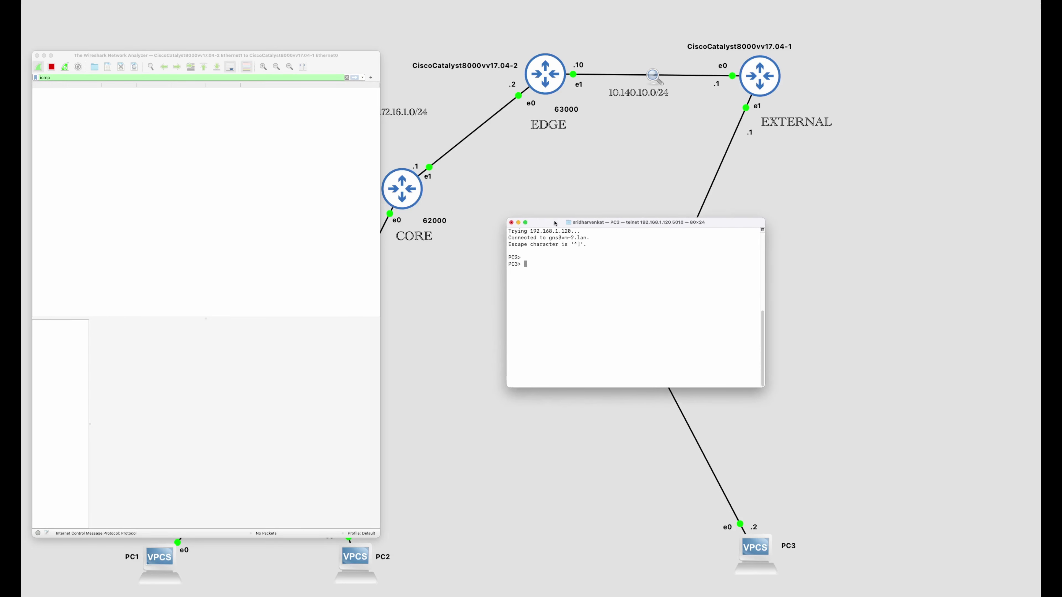
Ping 10.140.10.101 from PC3 to generate ICMP traffic for the EDGE–EXTERNAL capture.
text(ping )
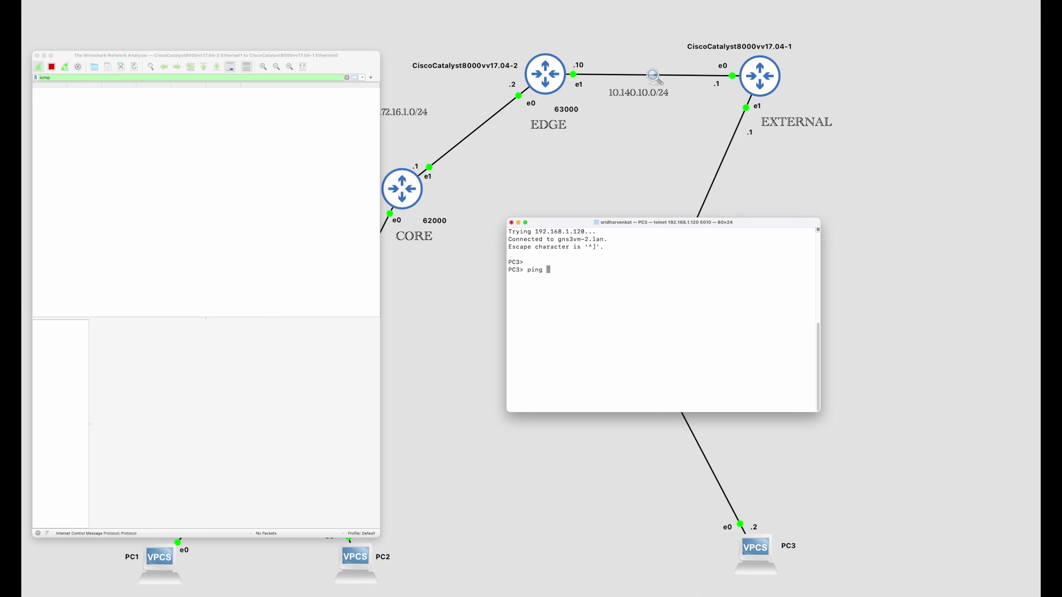
text(10.140.10.101)
key(Return)
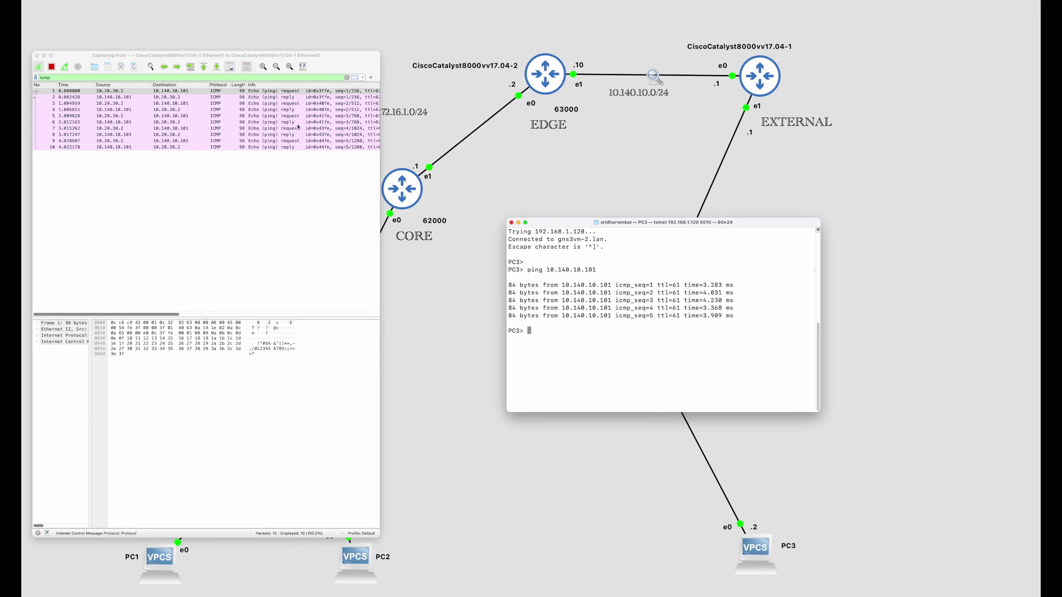
Return to the topology and start an Ethernet packet capture on the CORE–EDGE link.
click(483, 159)
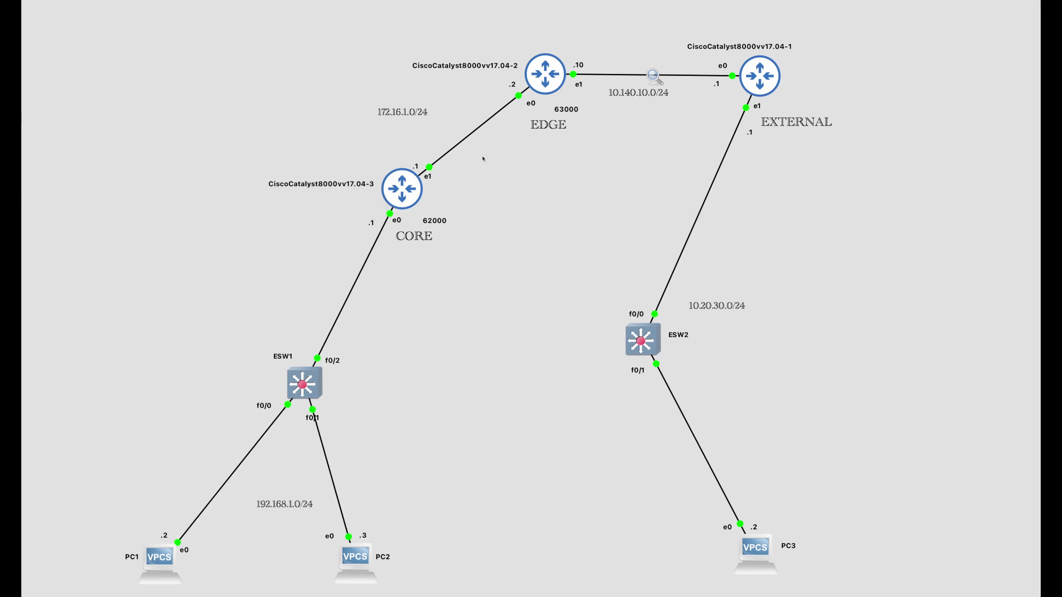
right_click(479, 129)
click(495, 132)
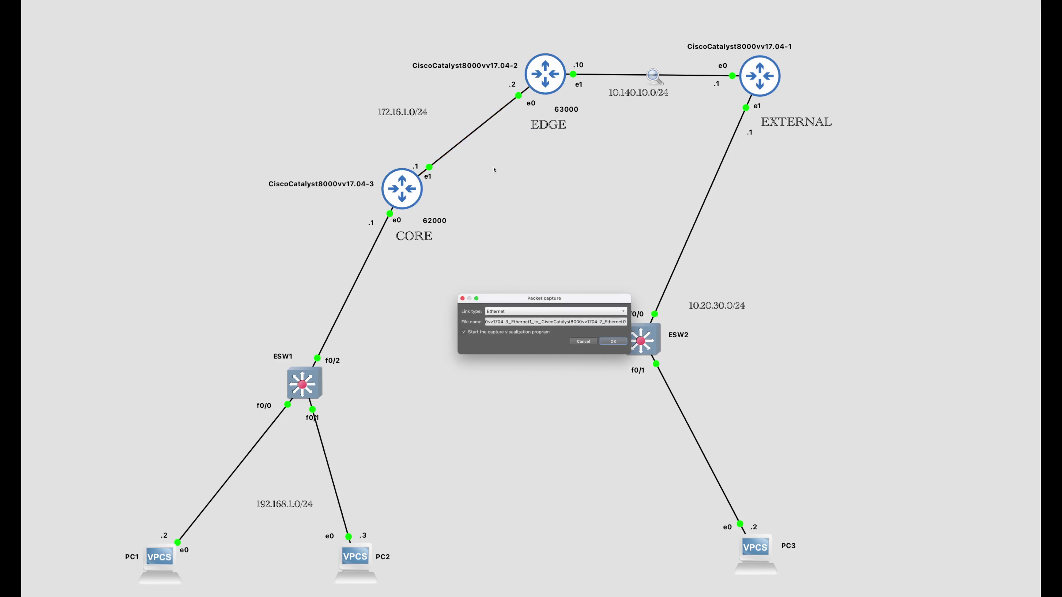
click(619, 340)
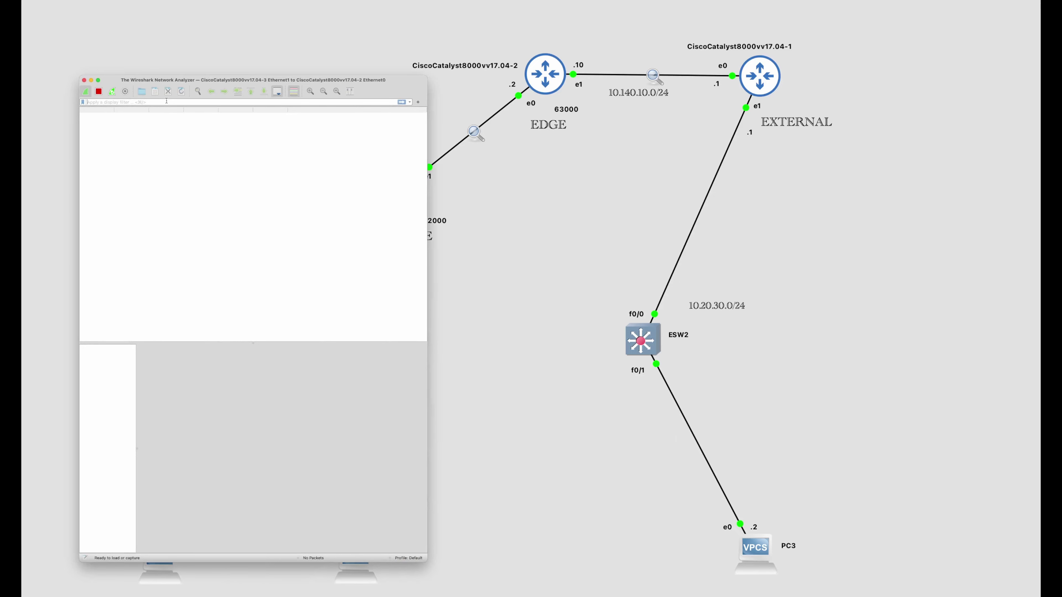
Apply the display filter icmp to the CORE–EDGE capture and repeat the ping to 10.140.10.101 from PC3's console.
text(icmp)
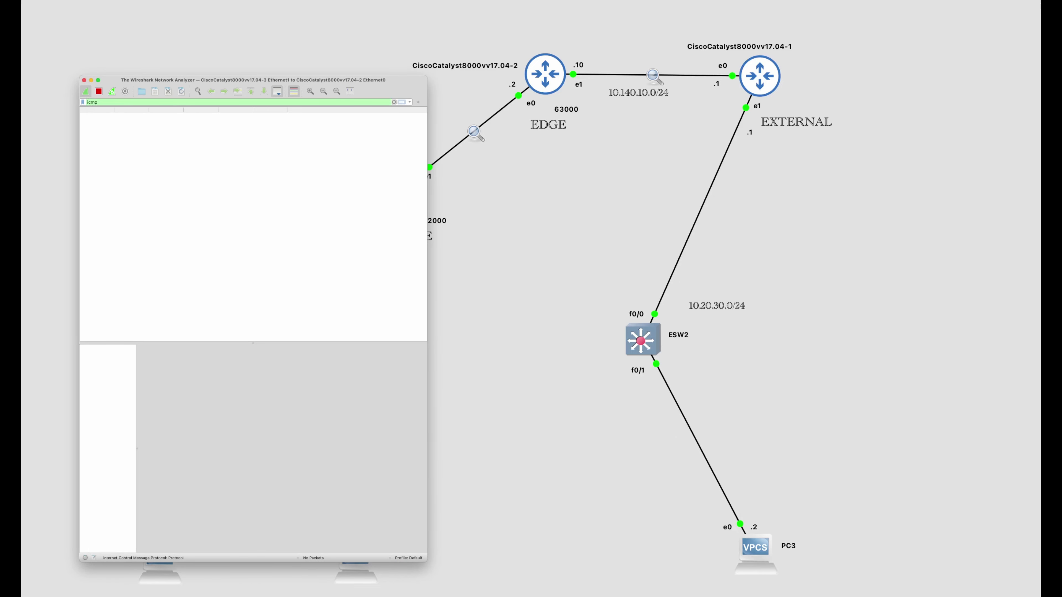
right_click(784, 596)
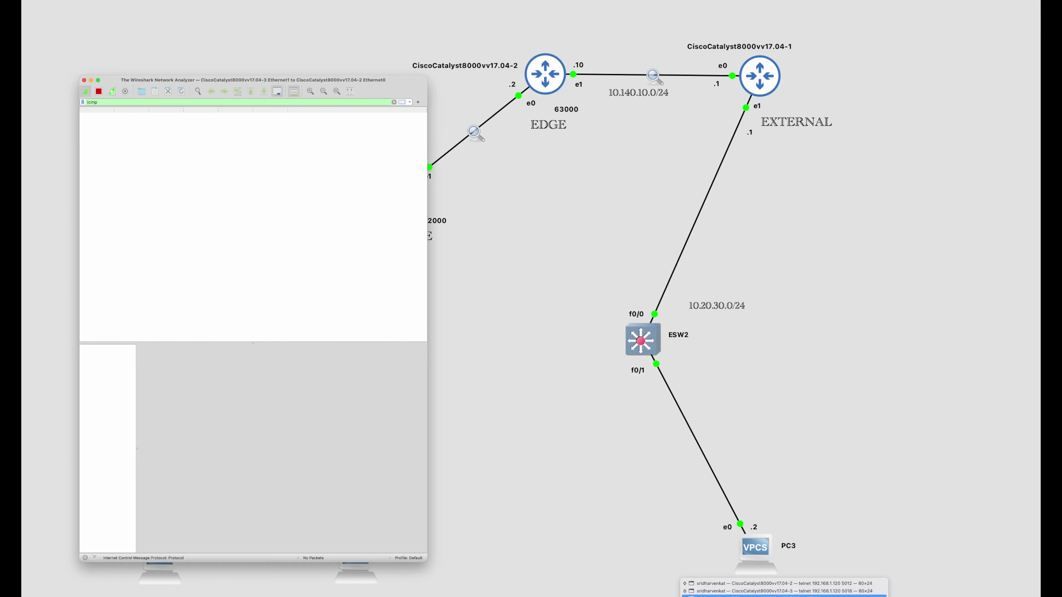
click(716, 596)
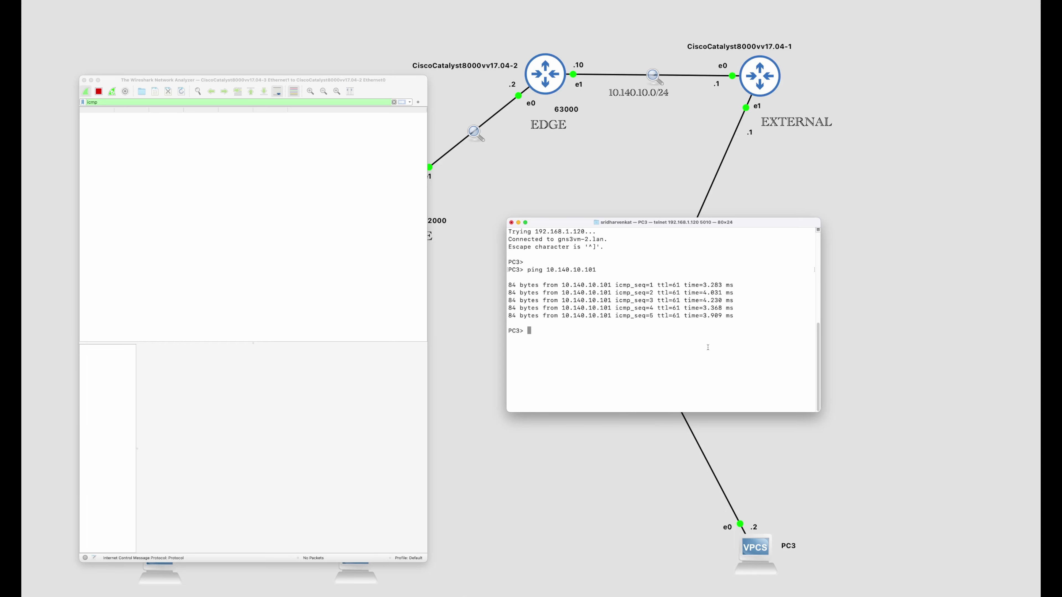
key(Up)
key(Return)
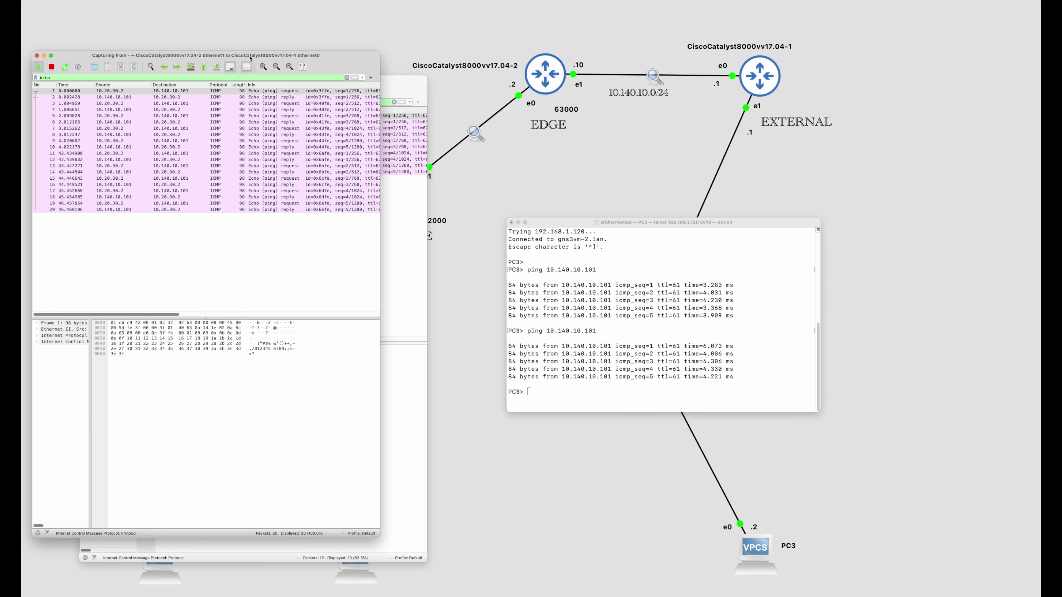
Arrange the CORE–EDGE capture beside the EDGE–EXTERNAL capture and compare the ICMP packets' source and destination addresses, keeping the link between the routers in view.
drag(401, 85, 781, 69)
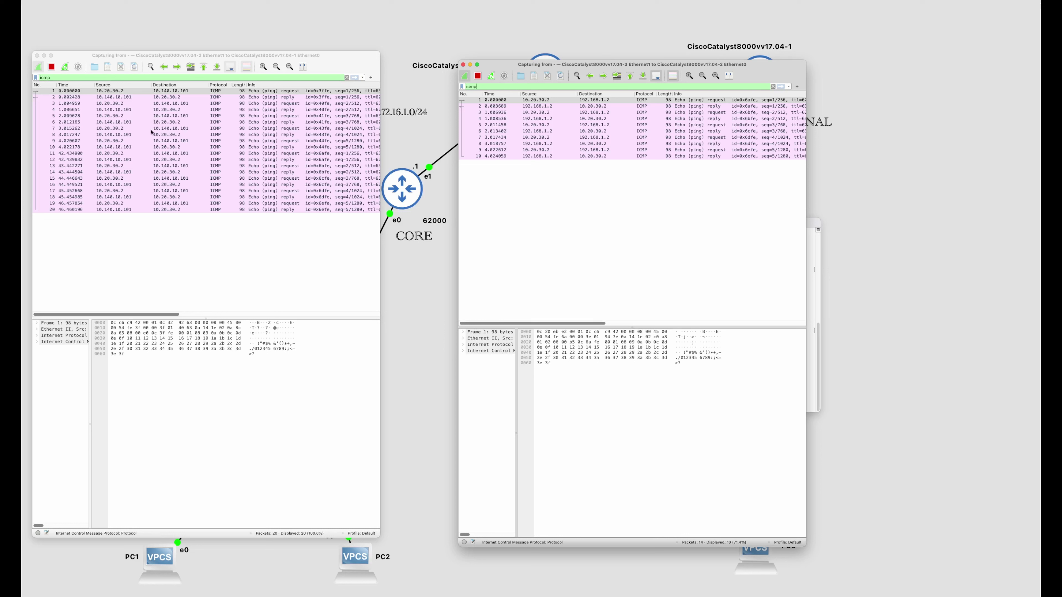
click(538, 132)
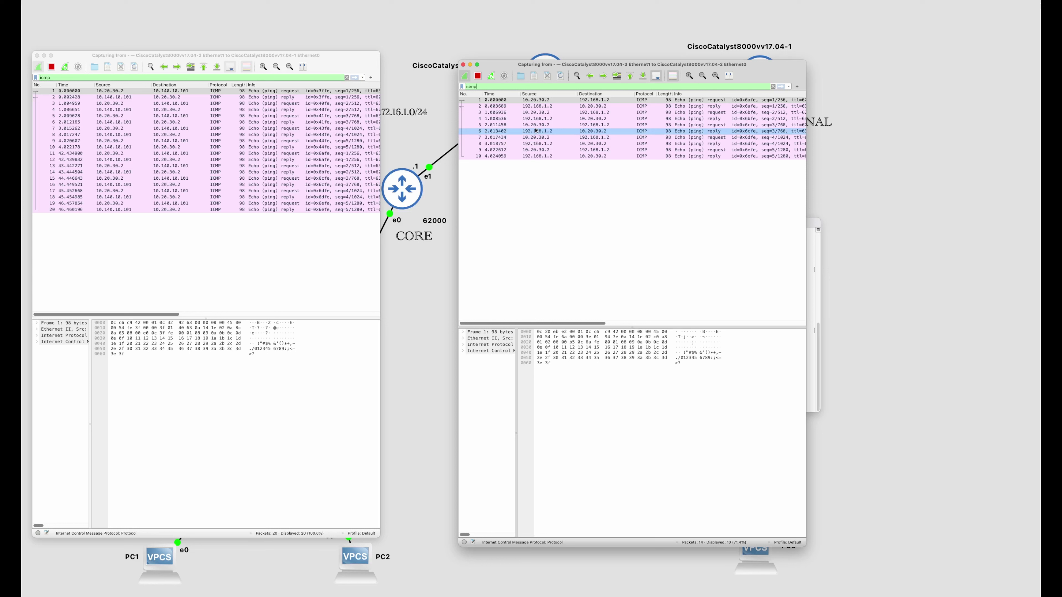
click(546, 125)
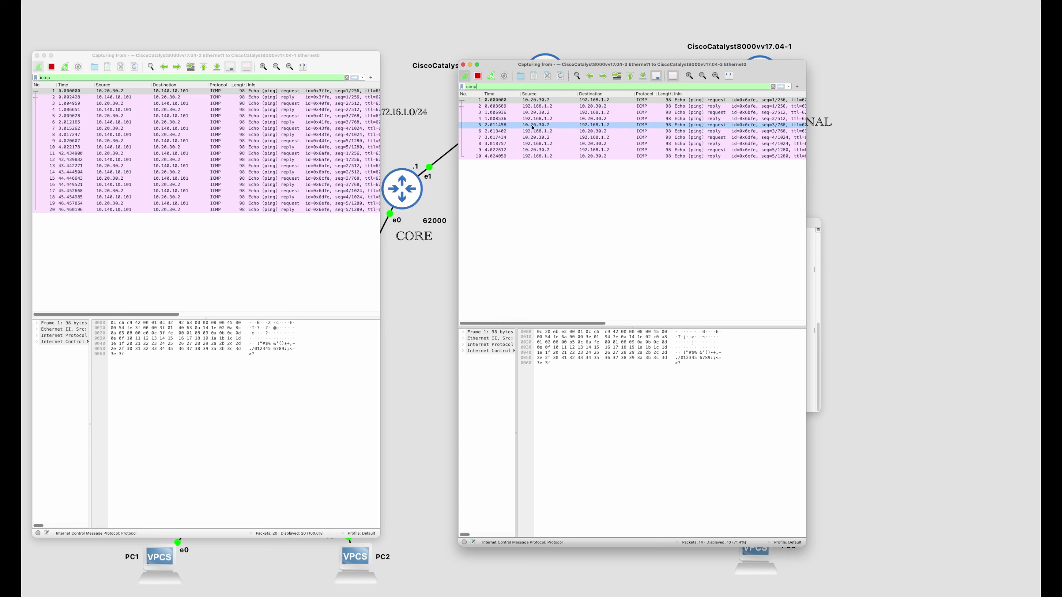
click(537, 120)
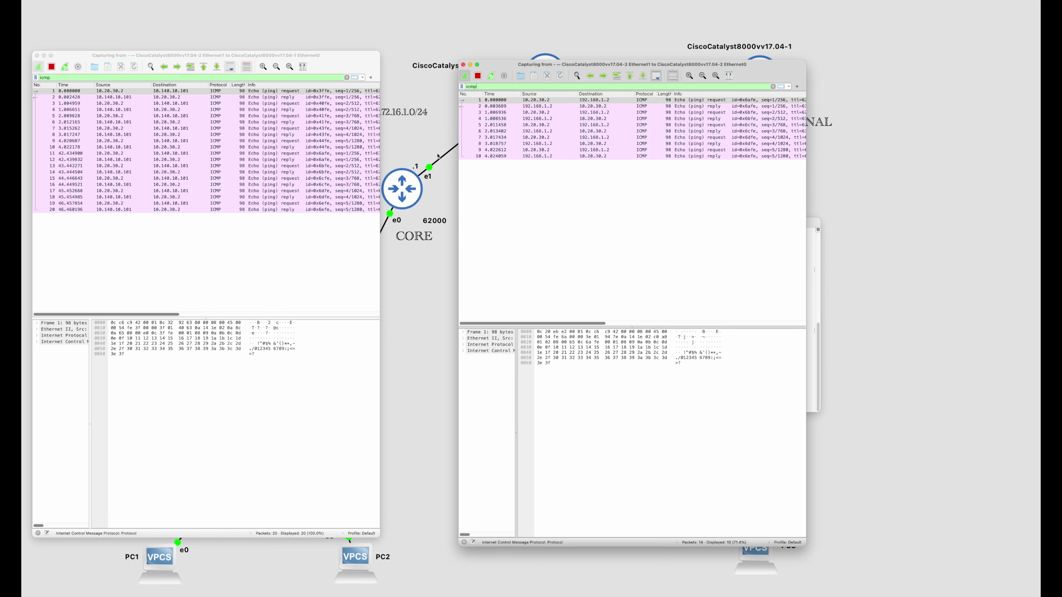
drag(577, 65, 793, 144)
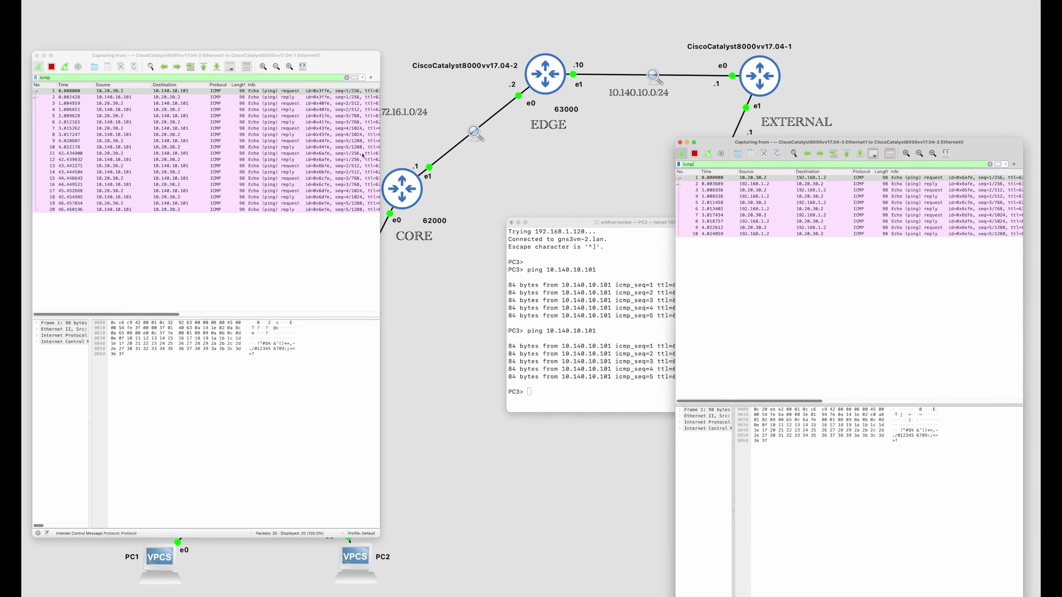